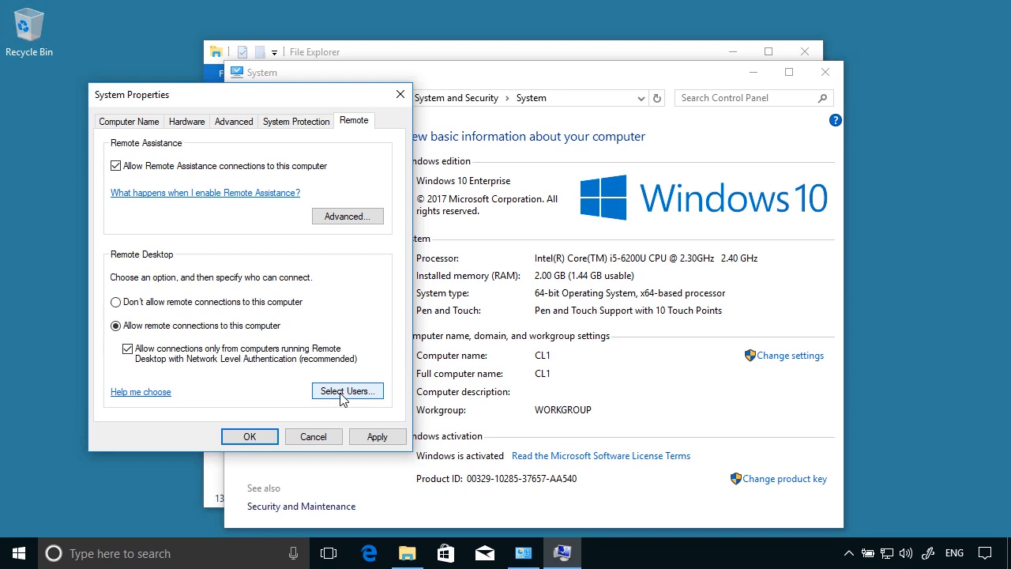
# - Review the Remote Desktop Users list and the dialog for adding users without adding anyone
pyautogui.click(341, 393)
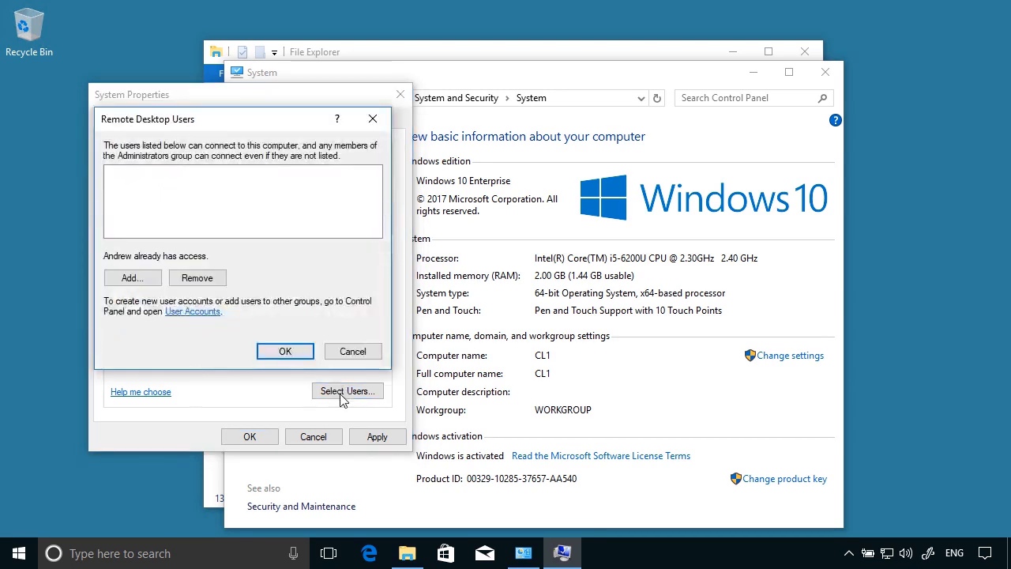
pyautogui.click(150, 280)
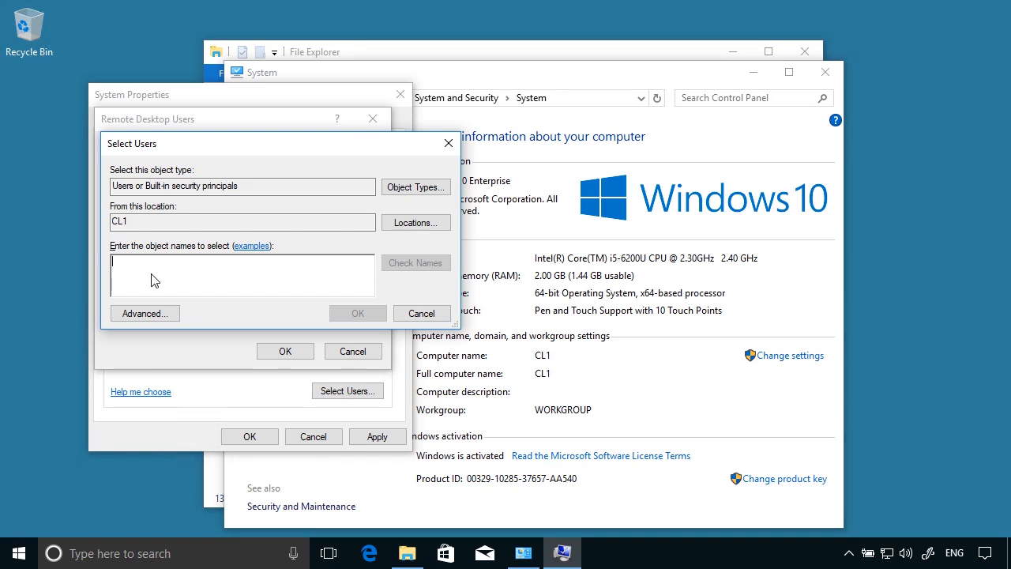
pyautogui.click(422, 314)
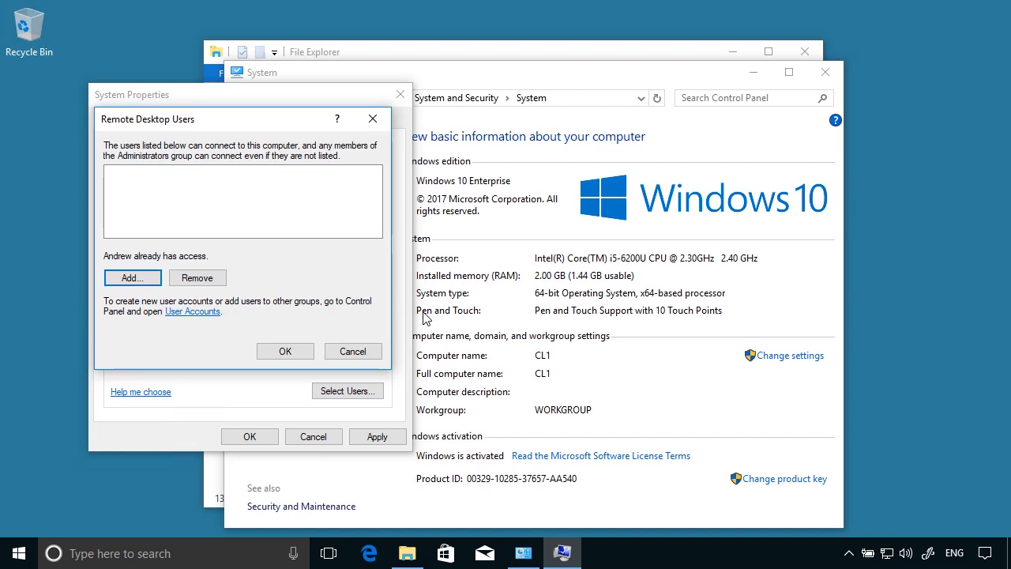
pyautogui.click(285, 352)
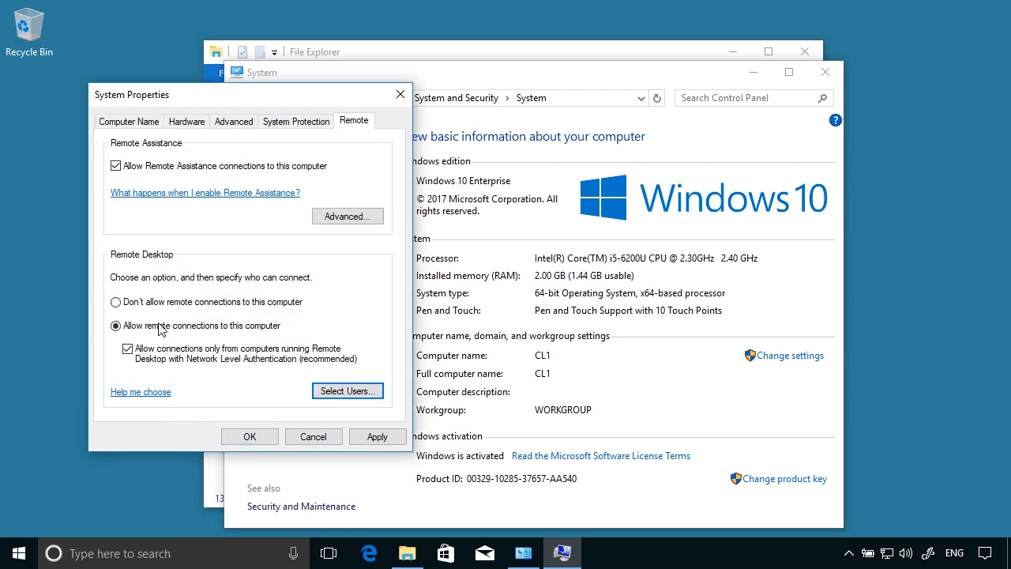
# - Accept the remote connection settings in System Properties and close the System and File Explorer windows
pyautogui.click(254, 434)
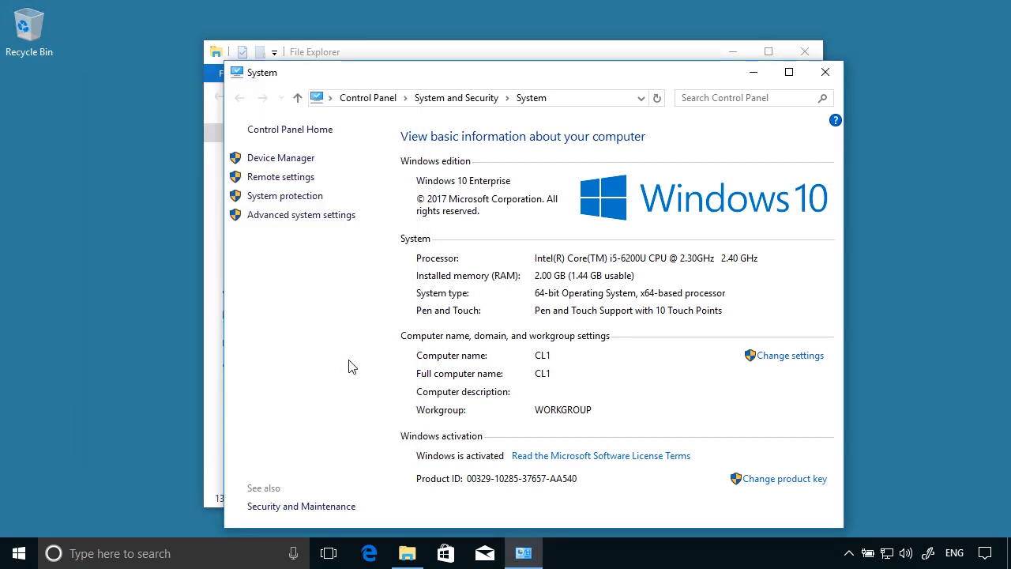
pyautogui.click(825, 71)
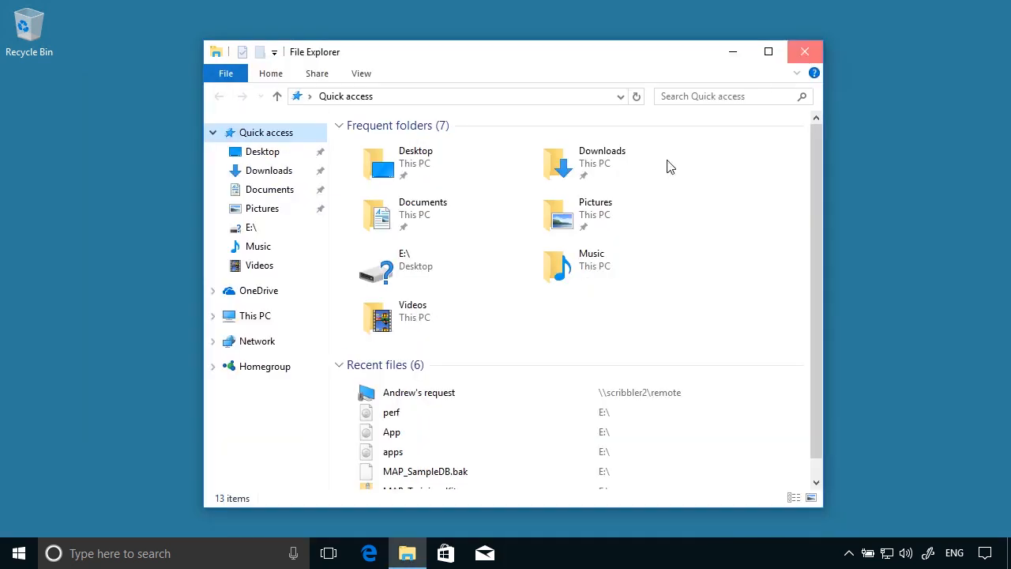
pyautogui.click(805, 52)
# - Search for Windows Firewall and open its list of apps allowed to communicate through the firewall
pyautogui.click(16, 558)
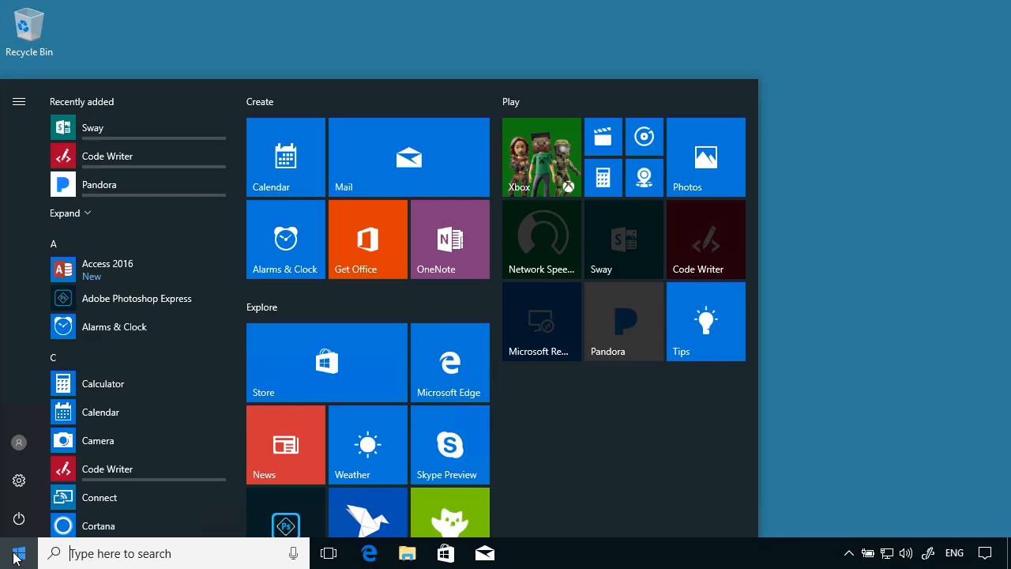
pyautogui.write('windows fir')
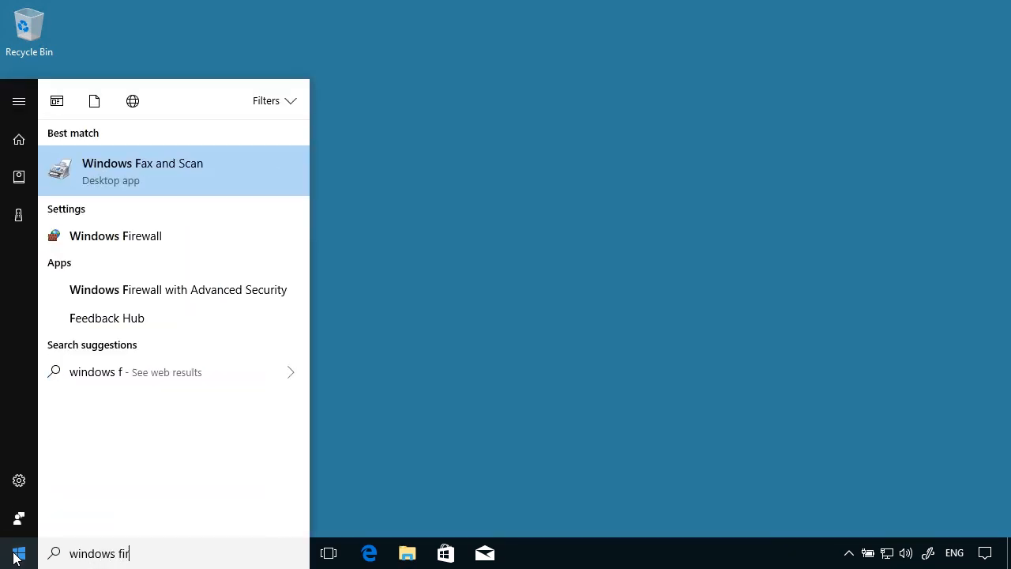
pyautogui.write('ewall')
pyautogui.click(135, 190)
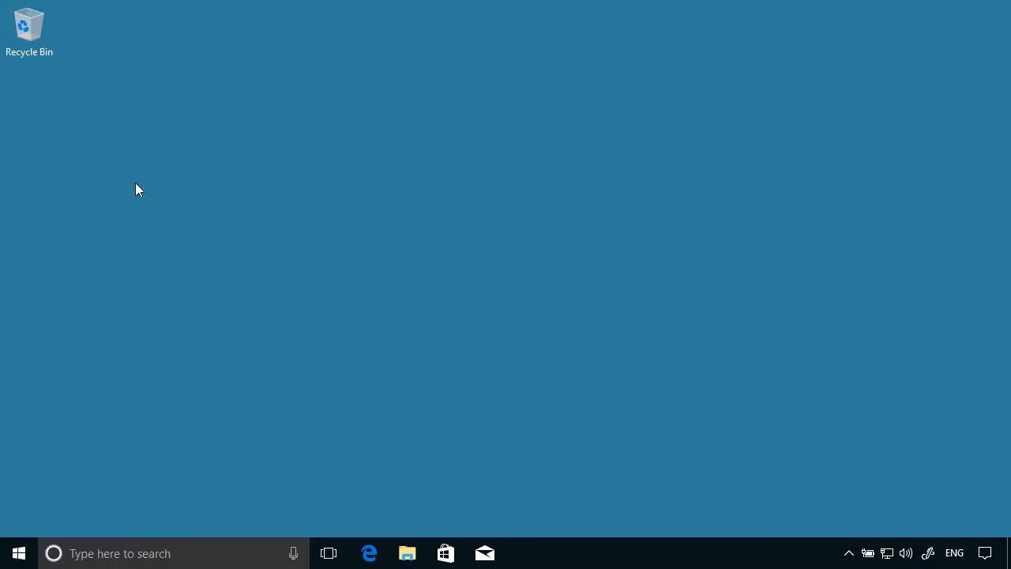
pyautogui.click(260, 150)
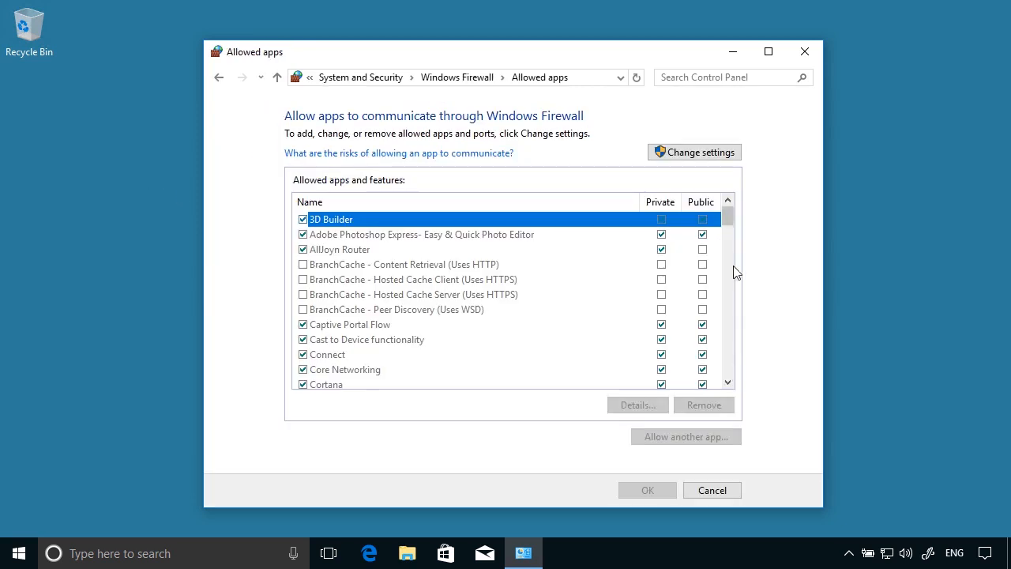
# - Check the Remote Desktop entry's private and public network permissions in the allowed apps list and close the firewall window
pyautogui.moveTo(730, 221); pyautogui.dragTo(729, 327)
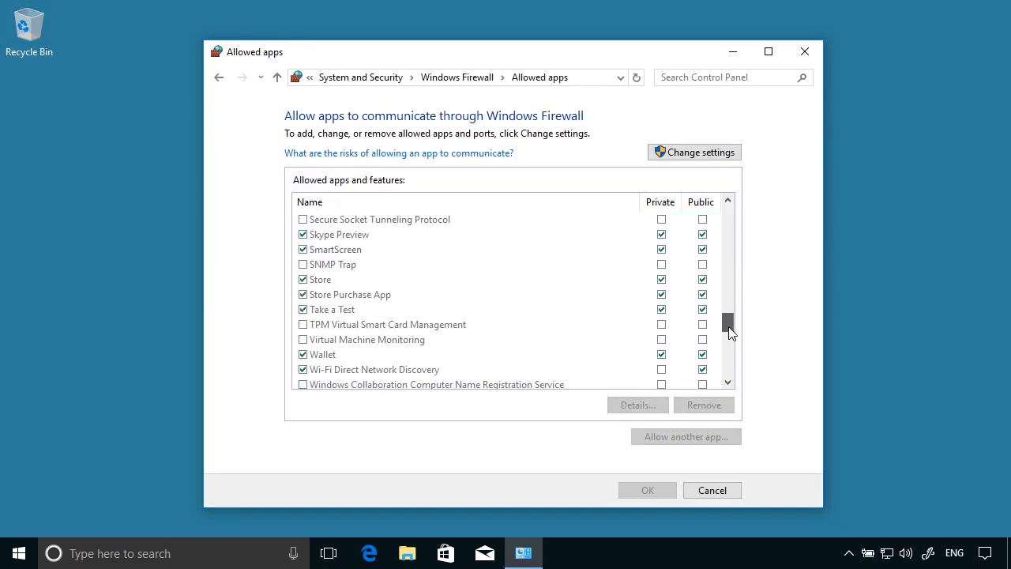
pyautogui.scroll(3, 661, 343)
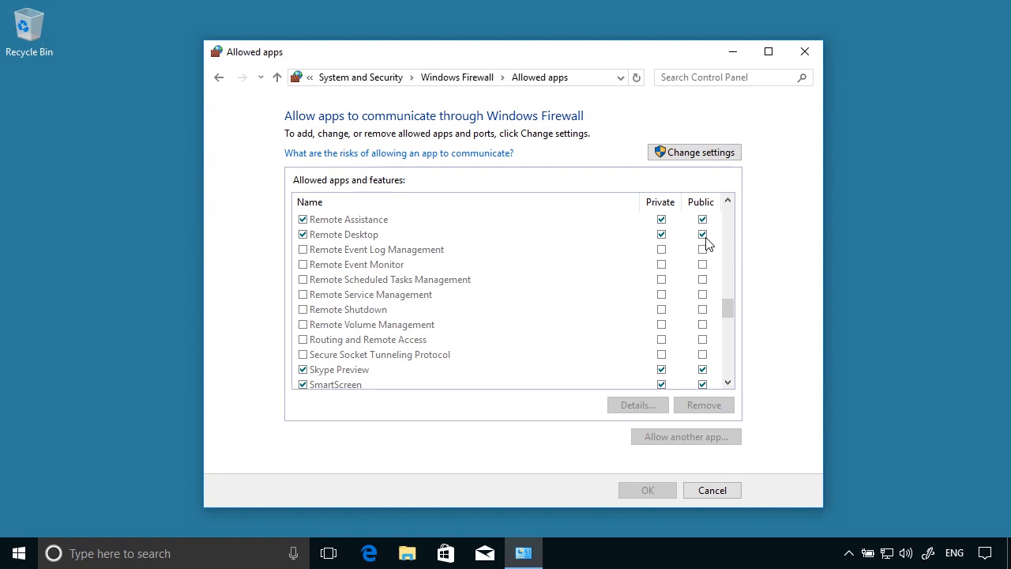
pyautogui.click(716, 490)
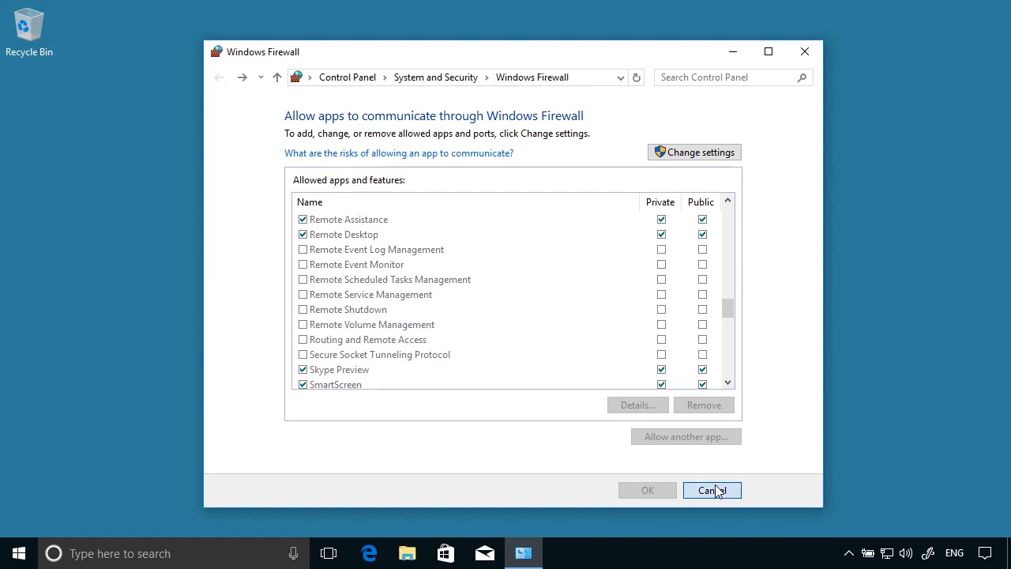
pyautogui.click(804, 50)
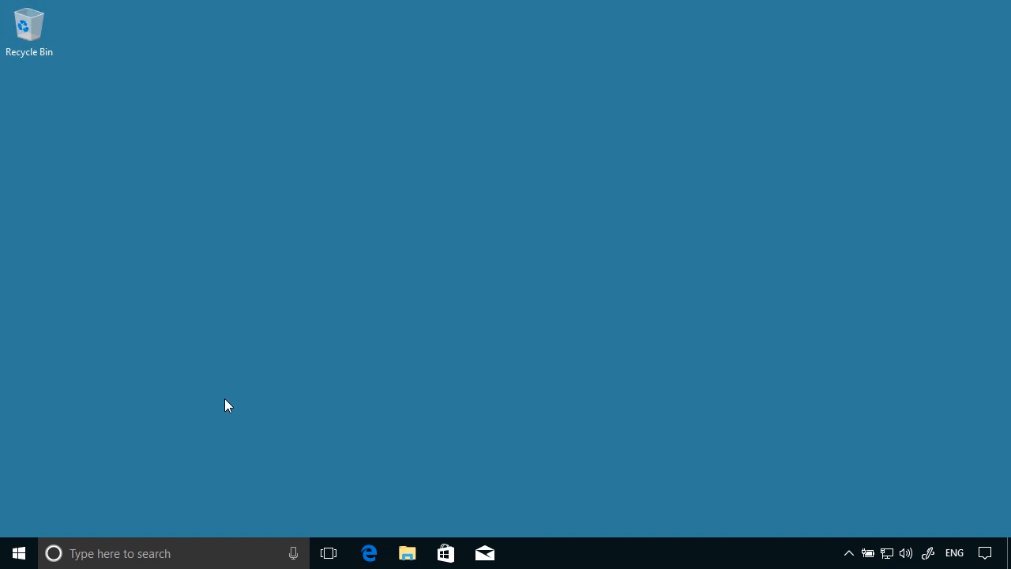
# - Locate Remote Desktop Connection in the Windows Accessories group of the installed apps list
pyautogui.click(24, 557)
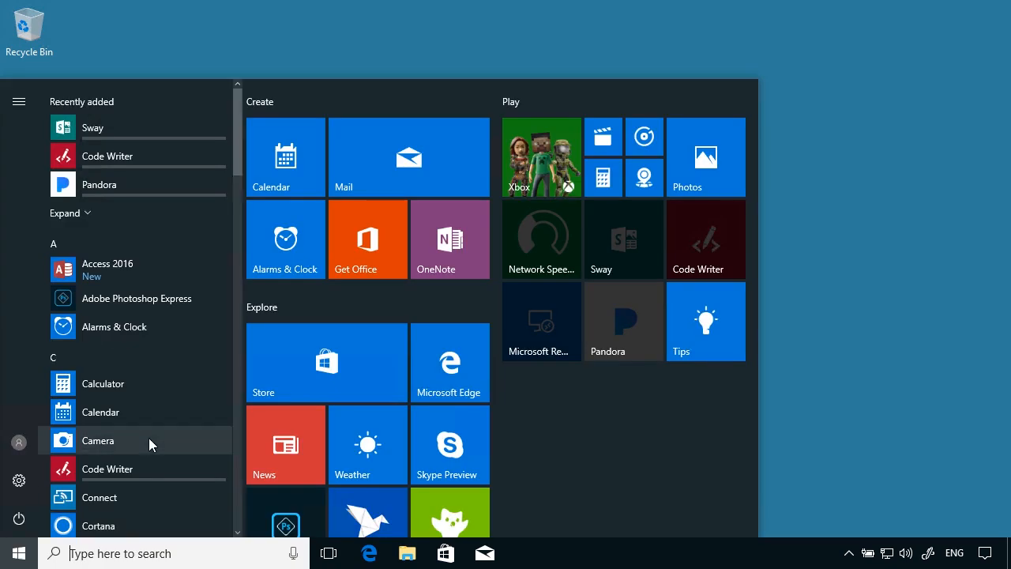
pyautogui.scroll(-15, 149, 438)
pyautogui.scroll(-5, 144, 445)
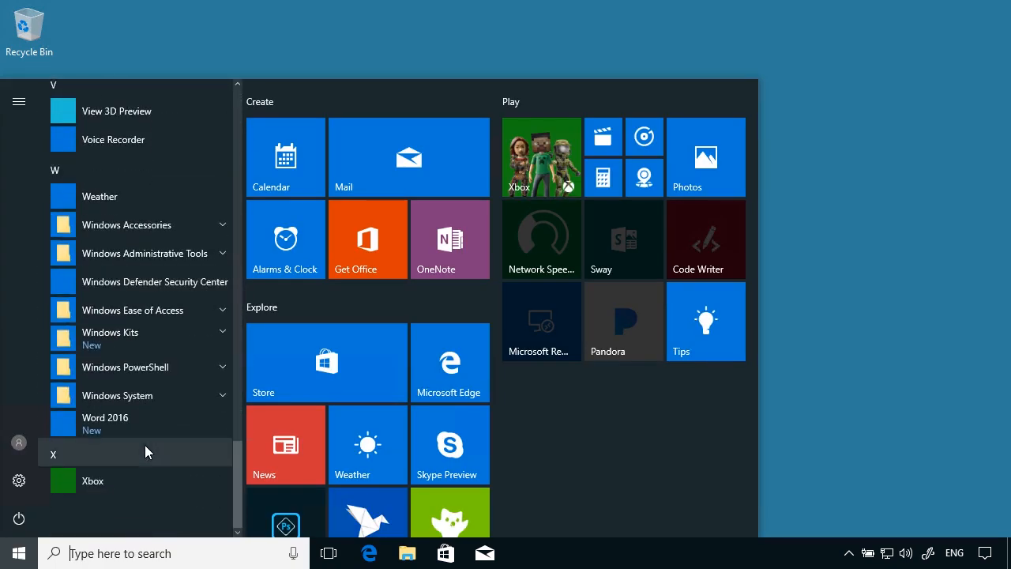
pyautogui.click(220, 224)
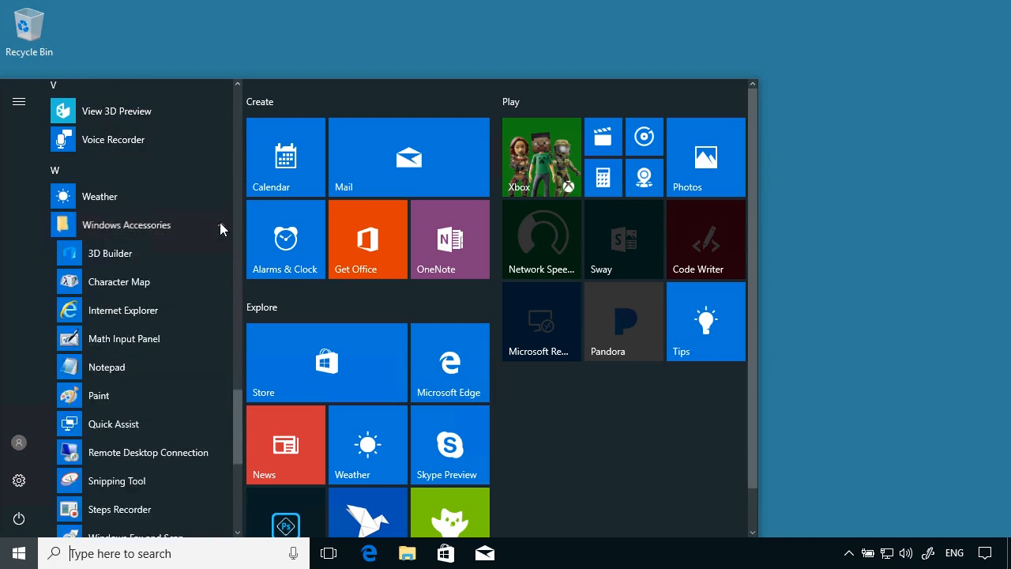
pyautogui.scroll(-1, 188, 286)
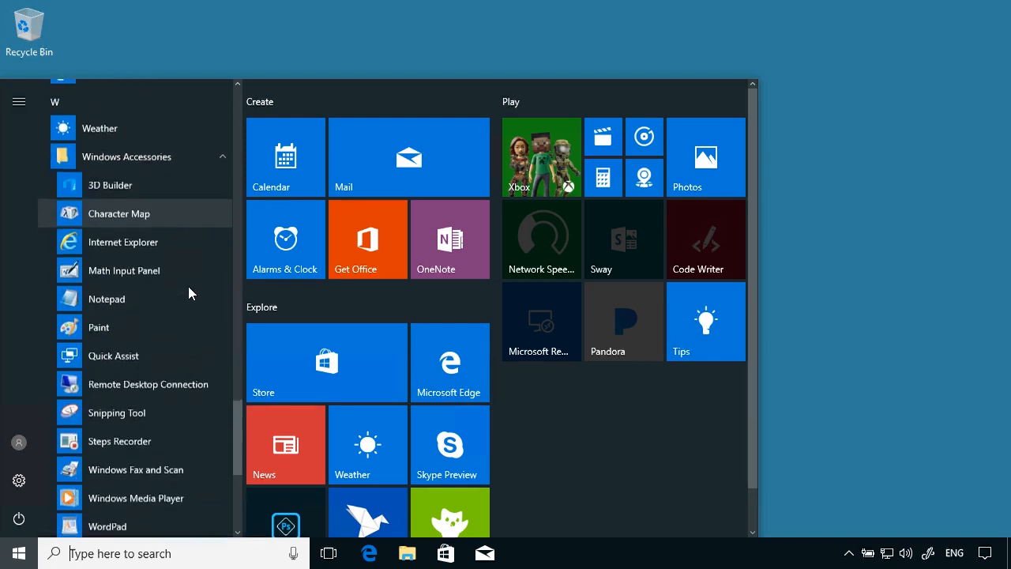
pyautogui.click(178, 388)
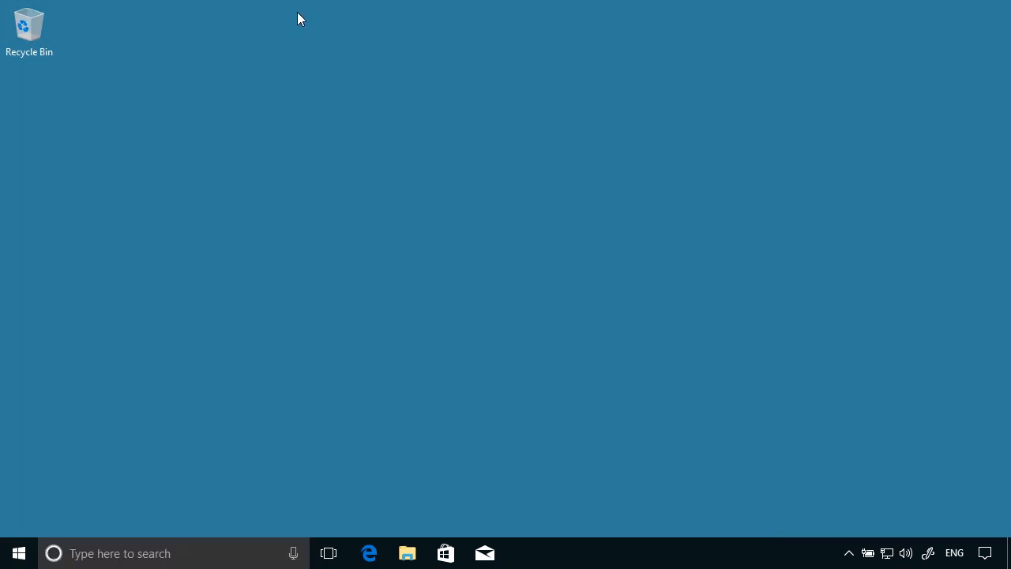
# - Launch Remote Desktop Connection by searching for mstsc, and expand its full connection options
pyautogui.click(12, 558)
pyautogui.write('mstsc')
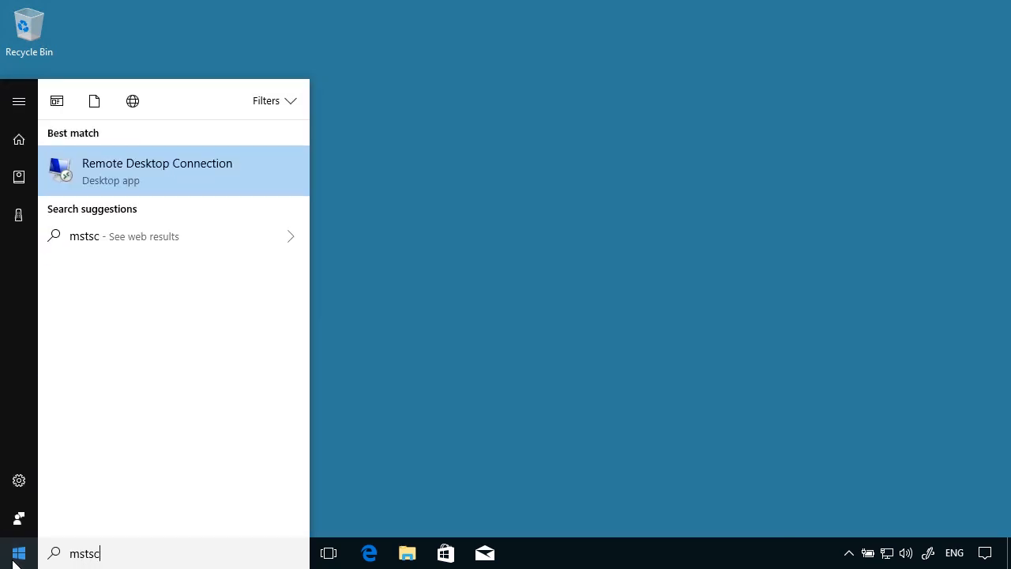
pyautogui.click(155, 175)
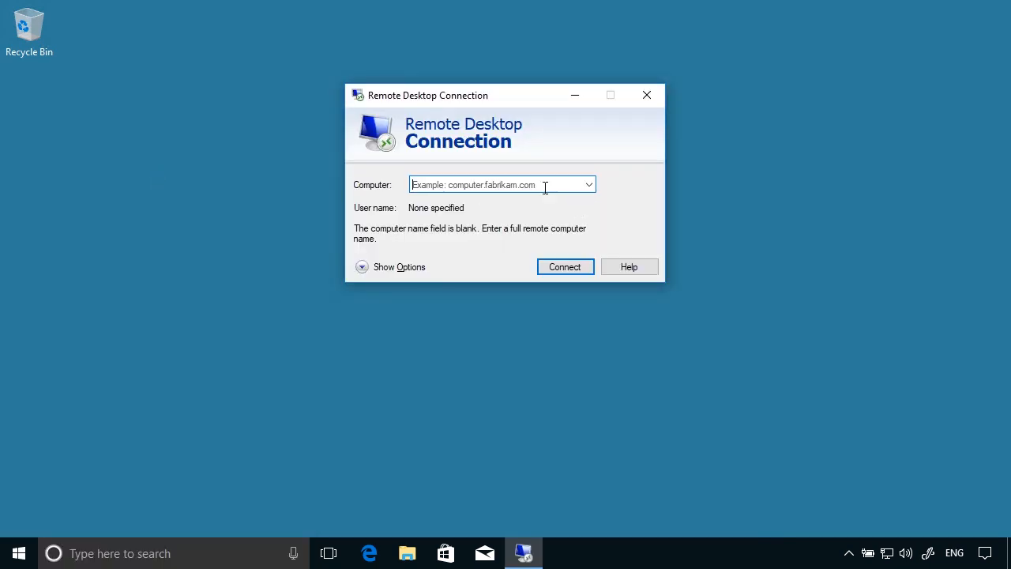
pyautogui.click(399, 269)
pyautogui.moveTo(440, 87); pyautogui.dragTo(300, 45)
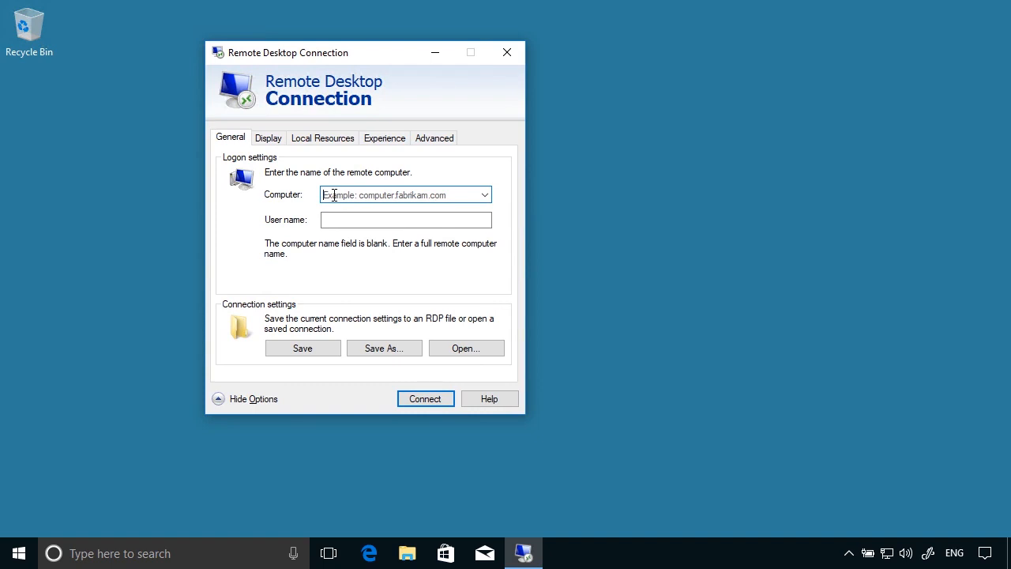
# - Set the remote computer to scribbler2, enter the account's user name for that computer, and allow saving credentials
pyautogui.write('scribbler2')
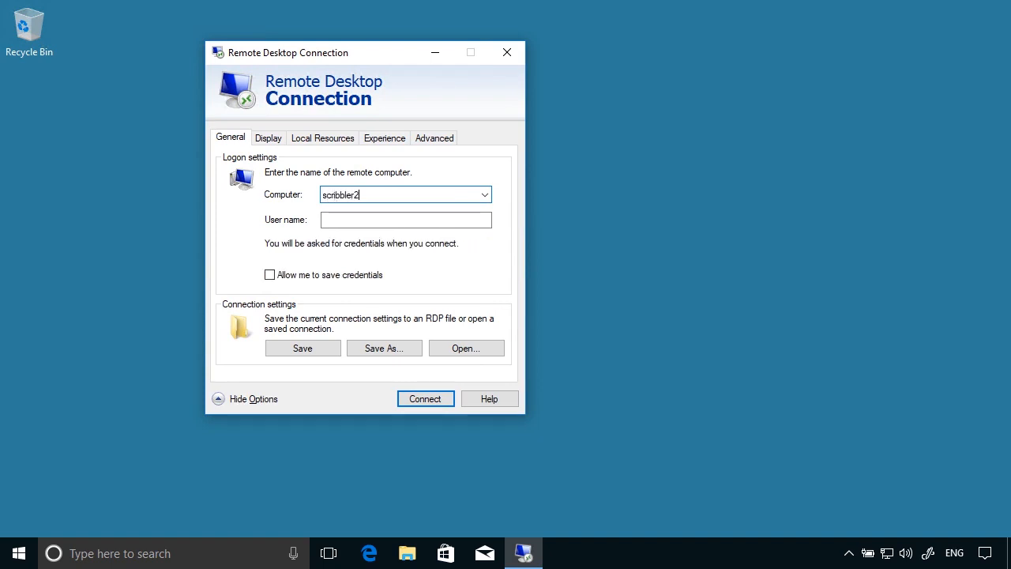
pyautogui.click(347, 218)
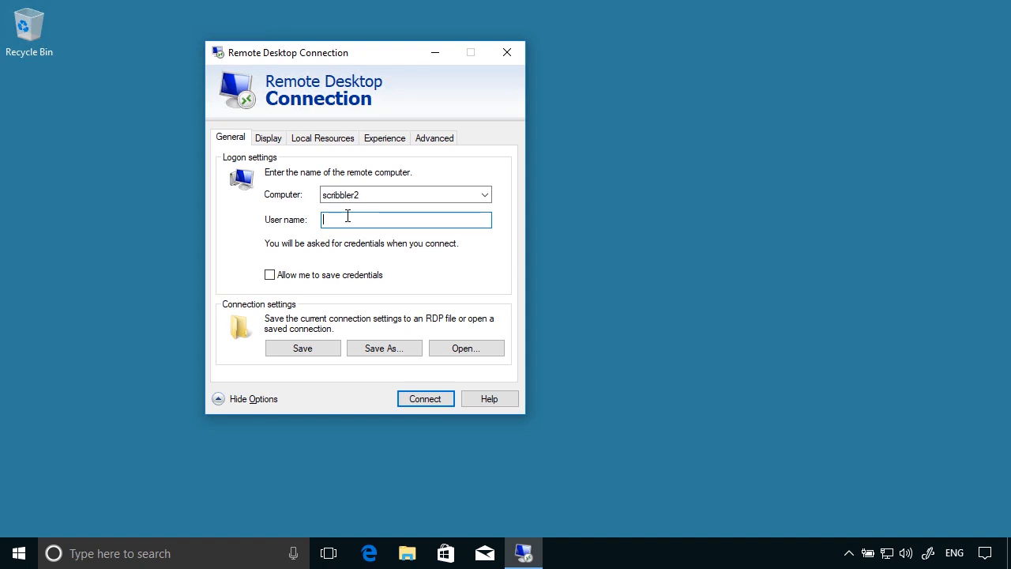
pyautogui.write('scribbler2\\andrew')
pyautogui.click(337, 279)
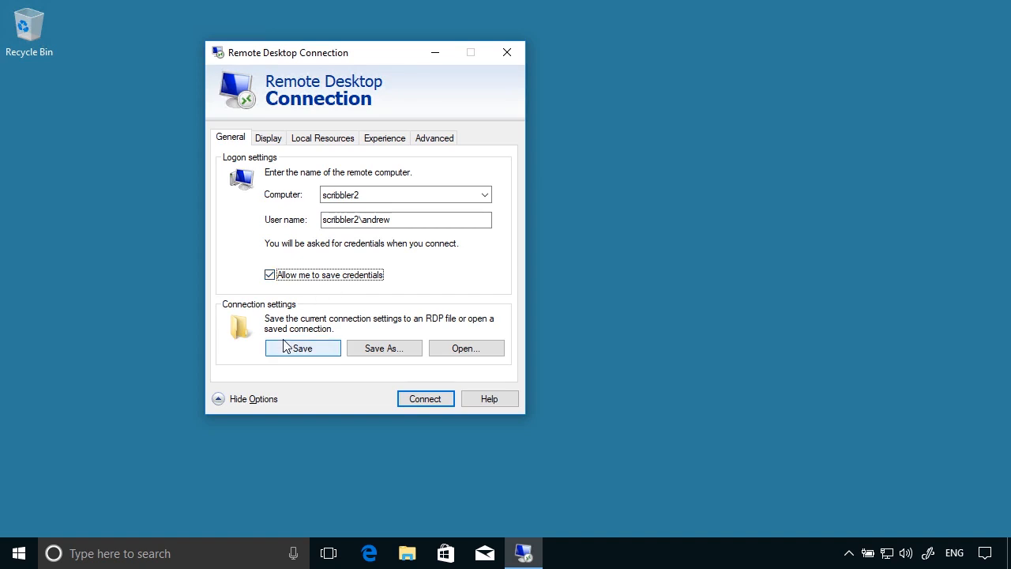
# - Set the remote desktop display size to 800 by 600 pixels and review the color depth choices
pyautogui.click(264, 140)
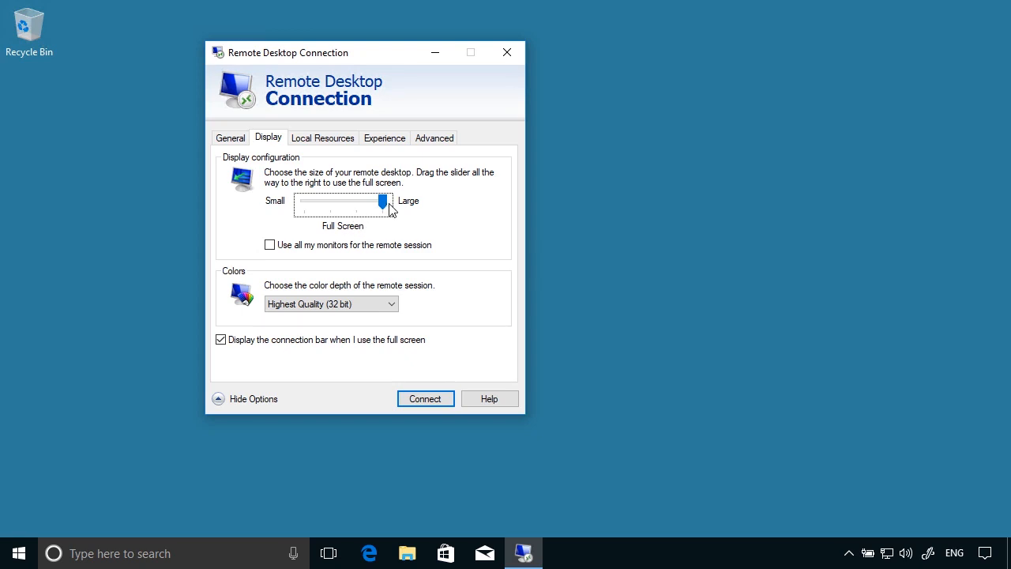
pyautogui.moveTo(383, 201); pyautogui.dragTo(330, 203)
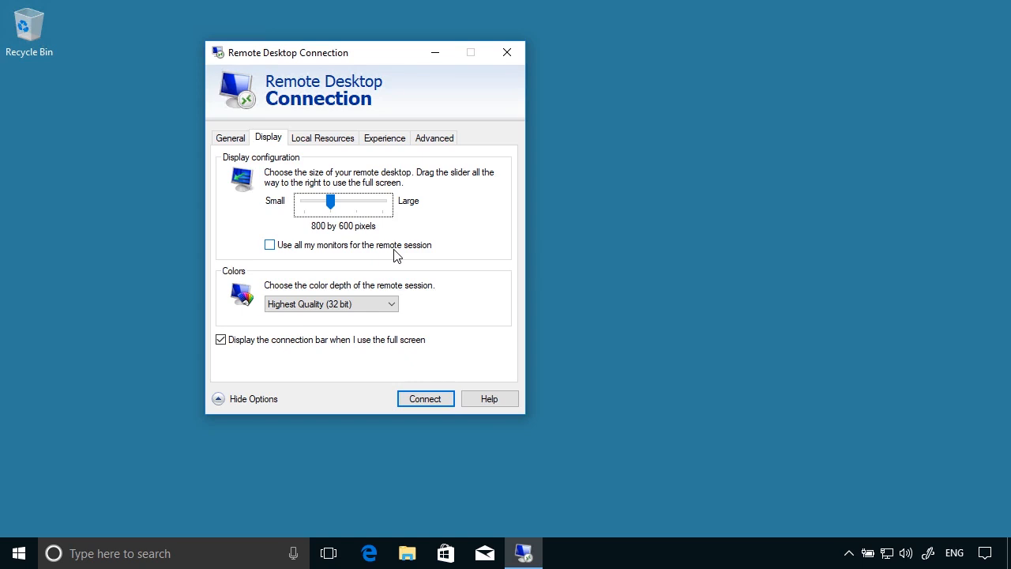
pyautogui.moveTo(331, 202); pyautogui.dragTo(349, 210)
pyautogui.click(345, 208)
pyautogui.click(372, 305)
pyautogui.click(374, 306)
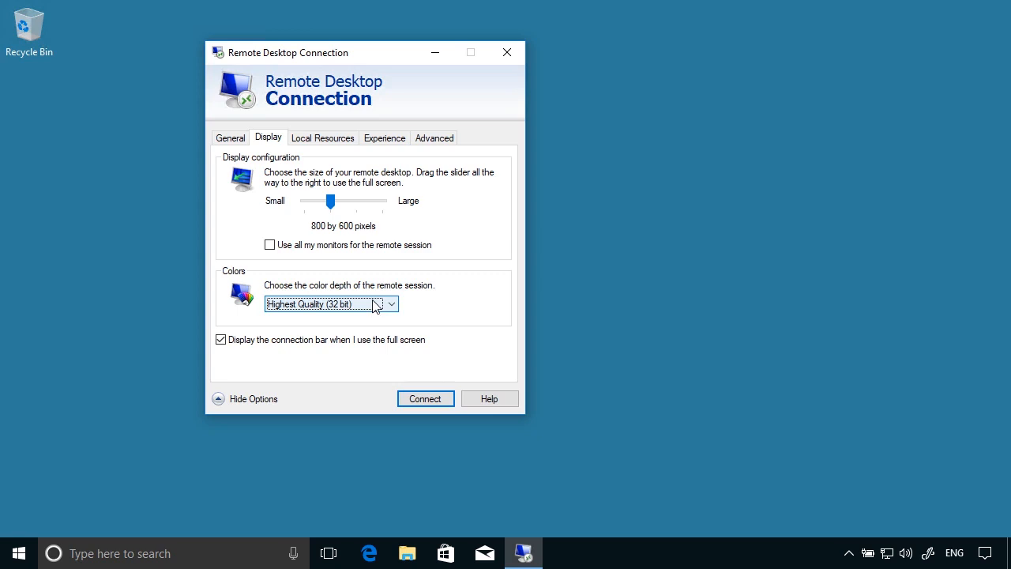
# - Review the remote audio playback and recording settings and the choices for applying Windows key combinations
pyautogui.click(332, 140)
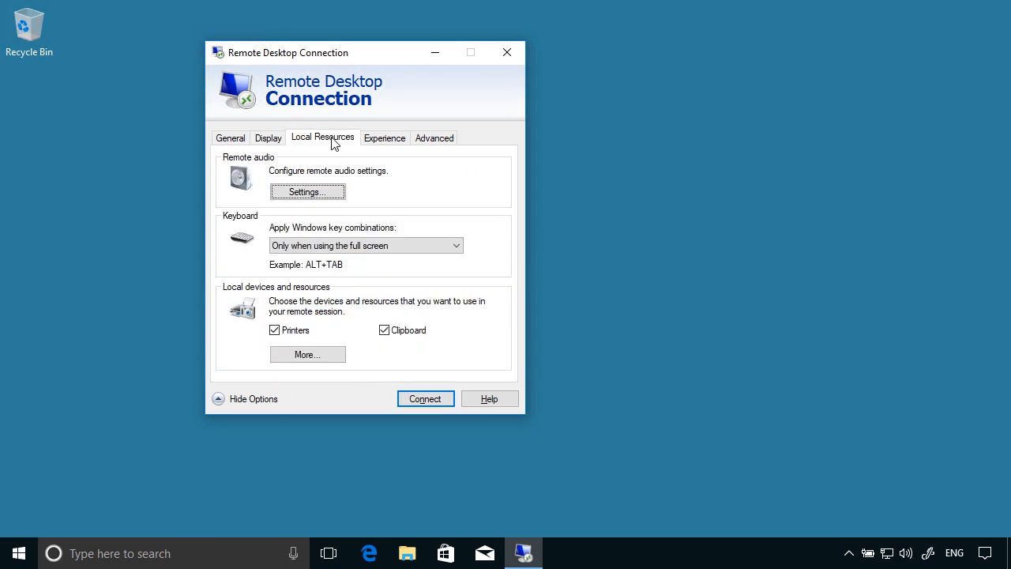
pyautogui.click(289, 194)
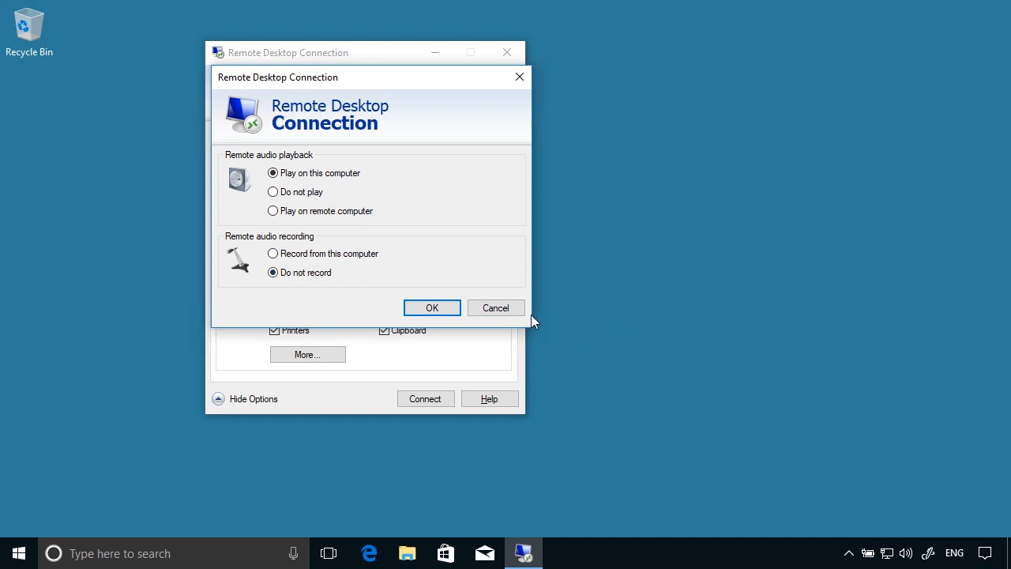
pyautogui.click(506, 310)
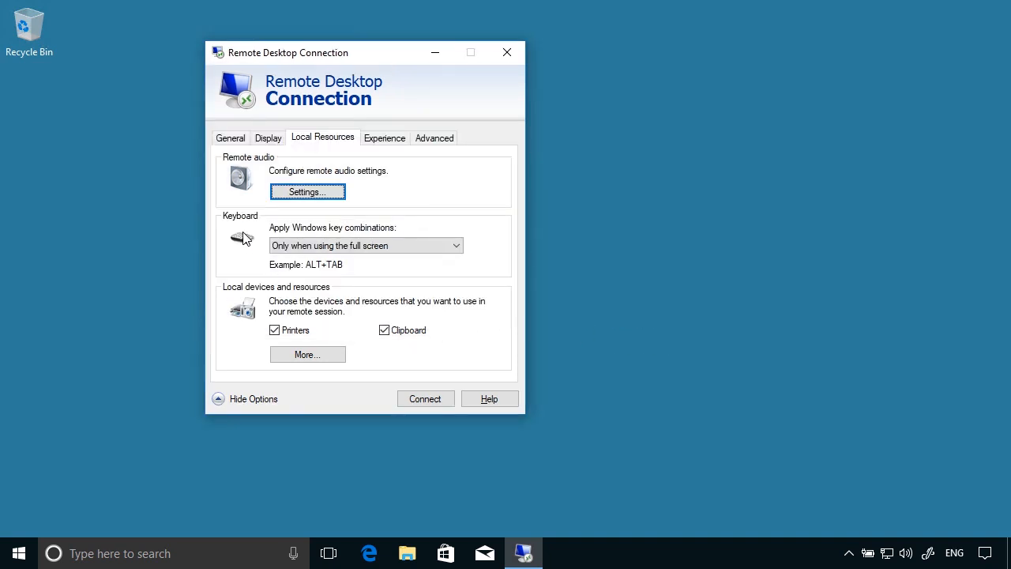
pyautogui.click(341, 248)
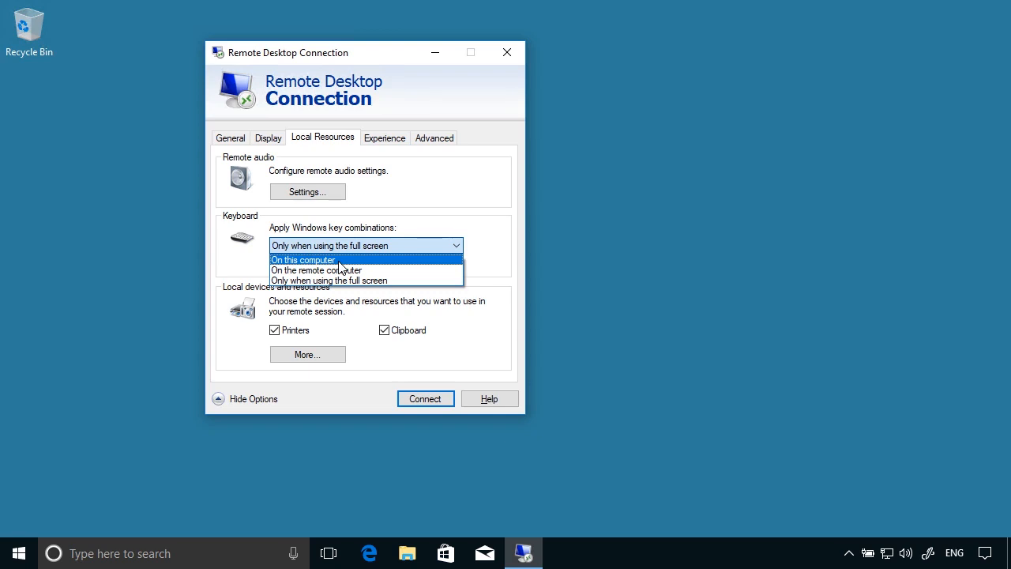
pyautogui.click(414, 240)
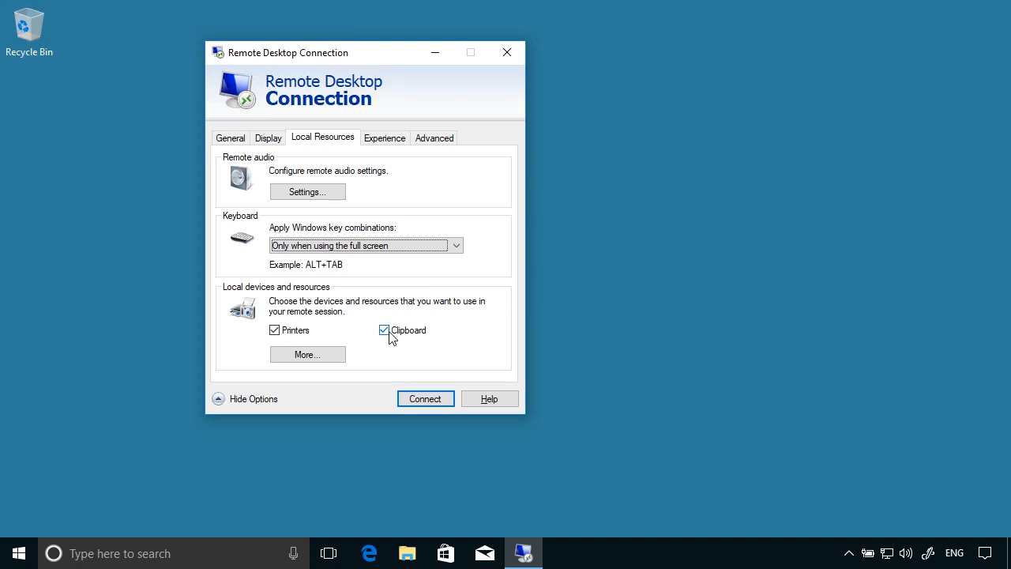
# - Review the additional local devices and drives that can be used in the remote session, leaving without changes
pyautogui.click(331, 359)
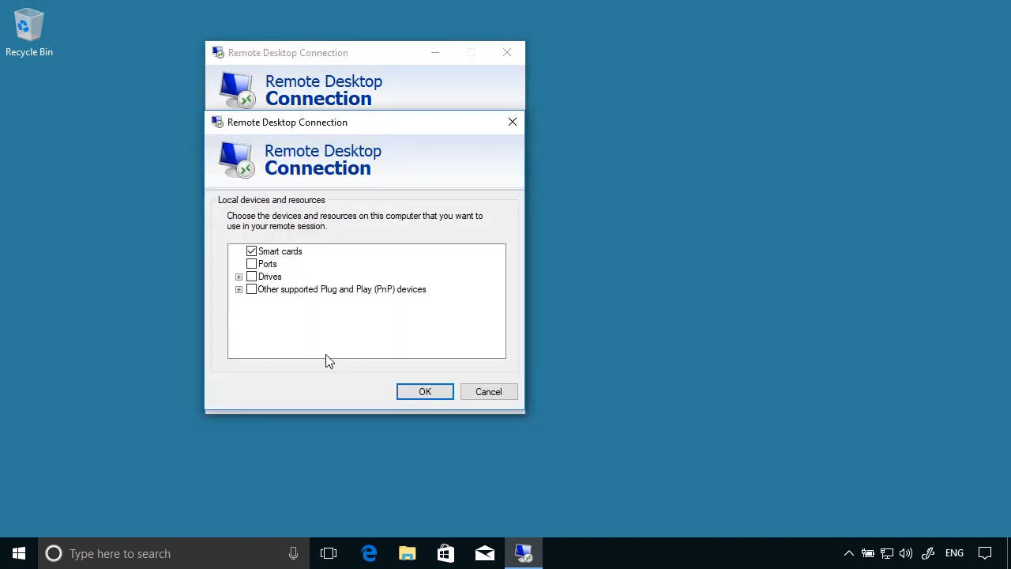
pyautogui.click(240, 276)
pyautogui.click(479, 395)
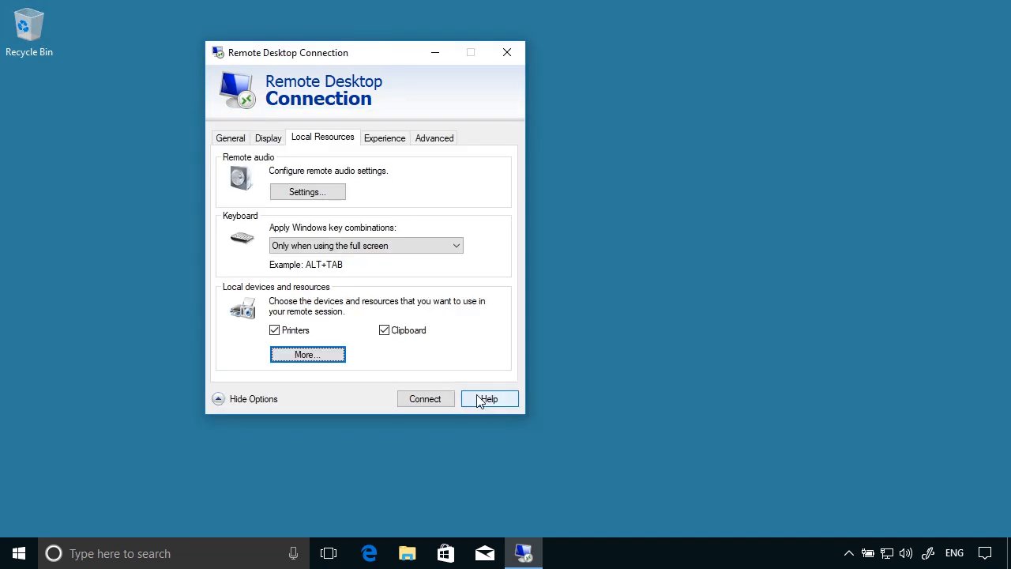
# - Review the connection speed choices for optimizing the remote session's performance, leaving automatic quality detection selected
pyautogui.click(385, 142)
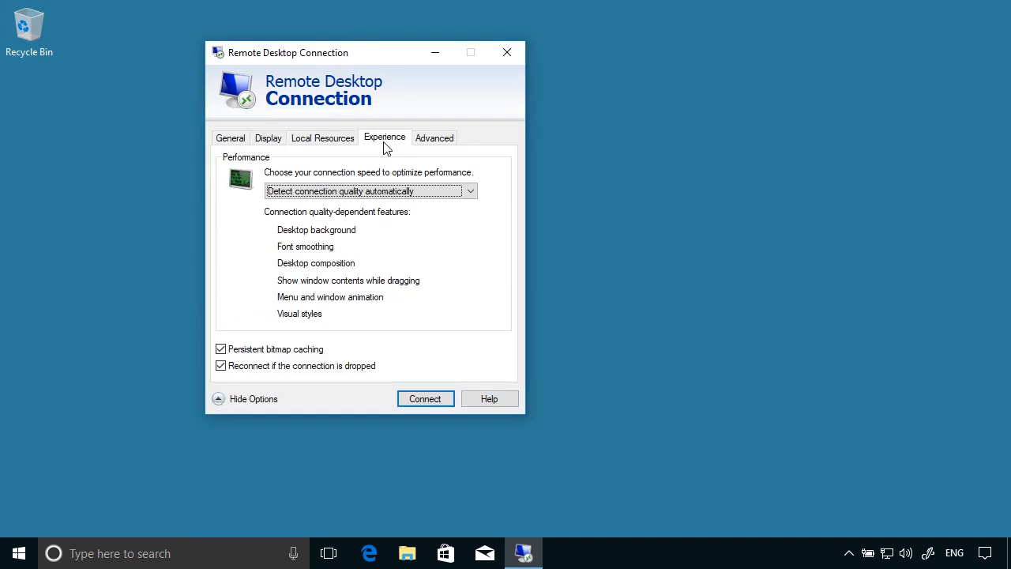
pyautogui.click(349, 195)
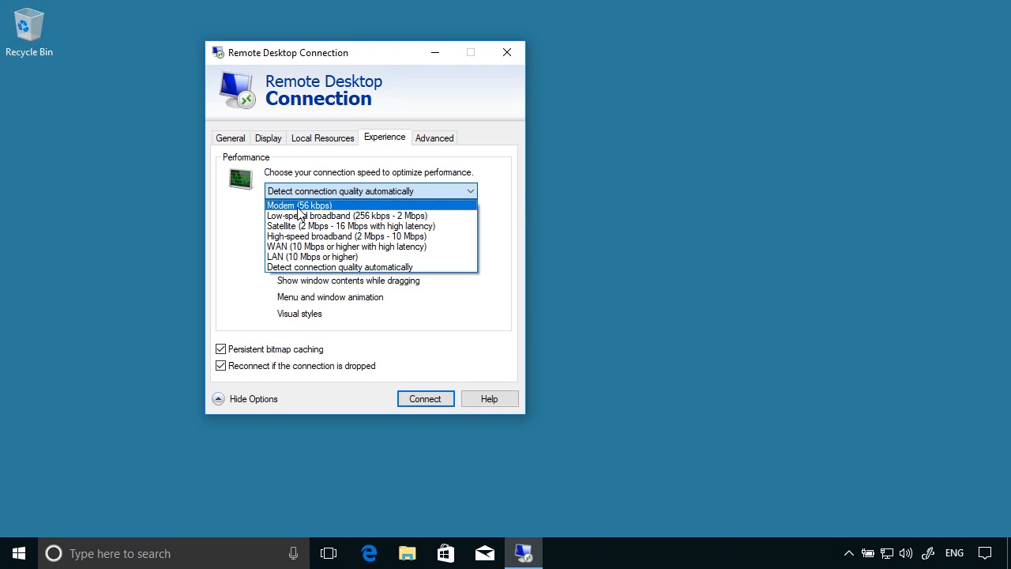
pyautogui.click(416, 324)
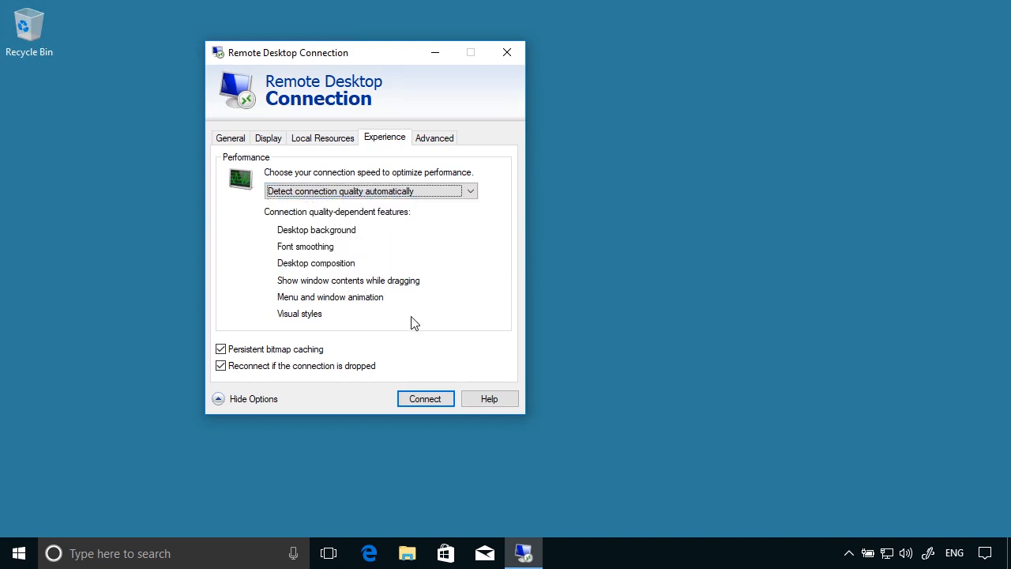
# - Review the choices for what happens if server authentication fails, keeping the Warn me option
pyautogui.click(437, 139)
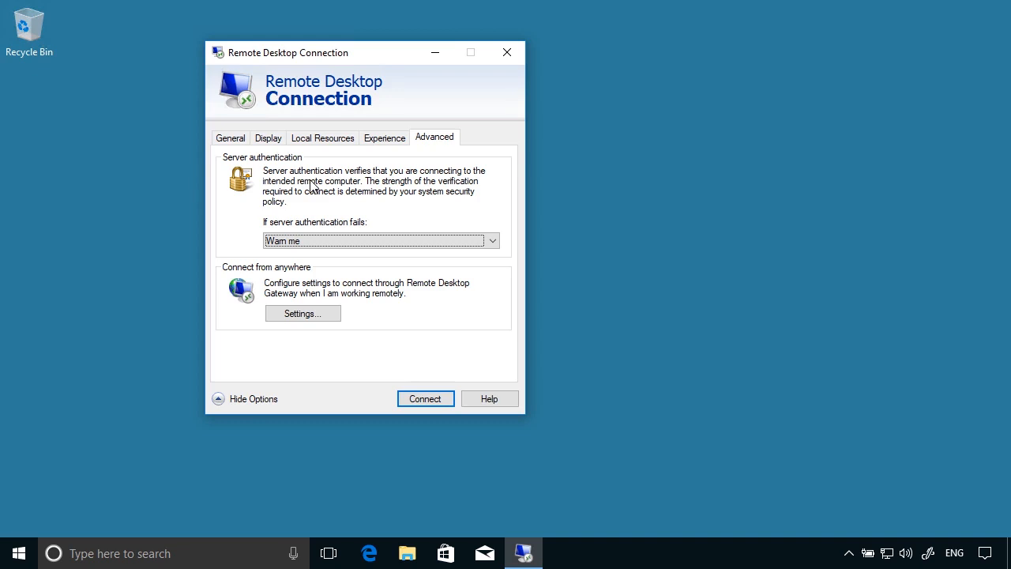
pyautogui.click(282, 241)
pyautogui.click(300, 266)
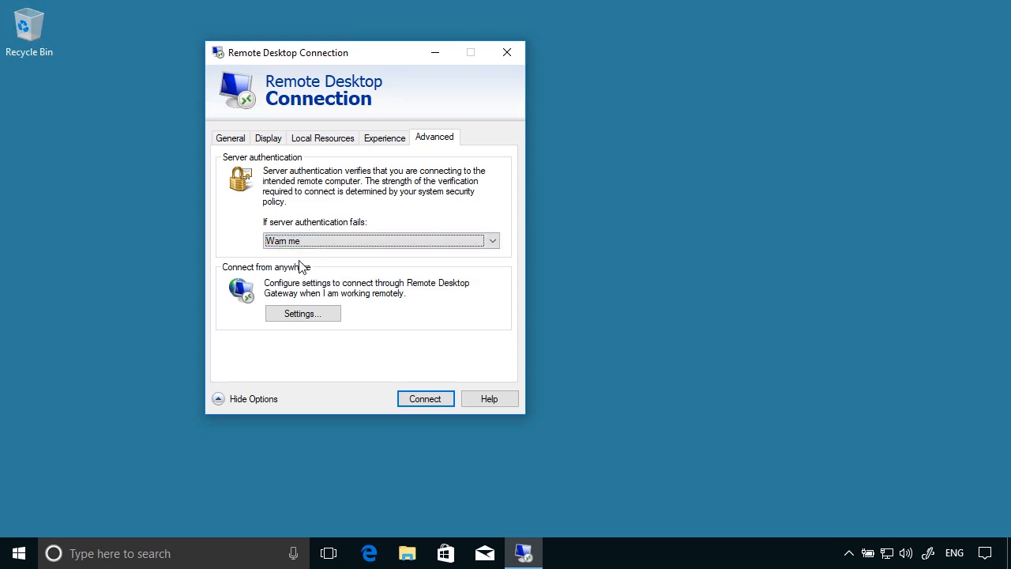
pyautogui.click(300, 241)
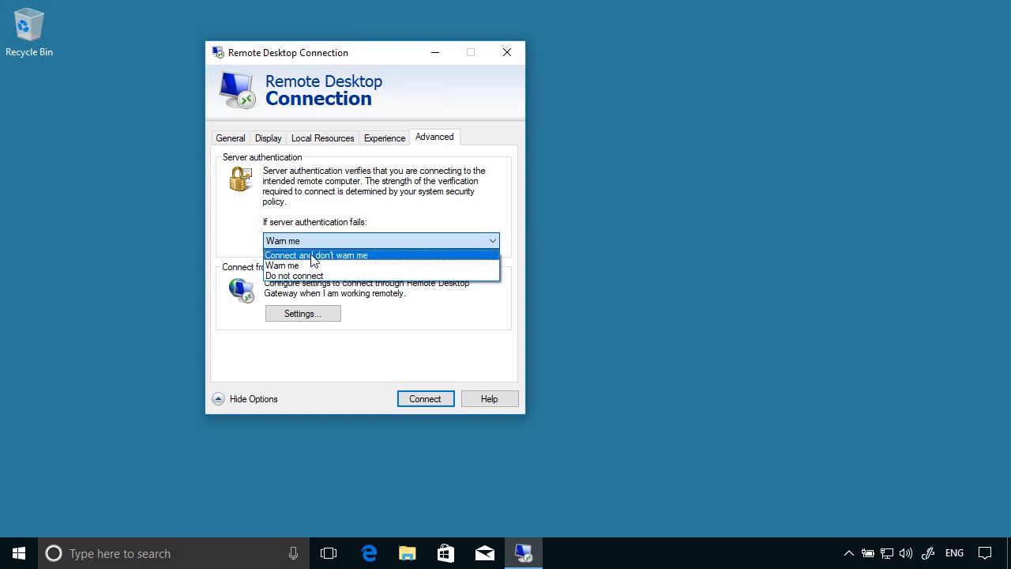
pyautogui.click(379, 224)
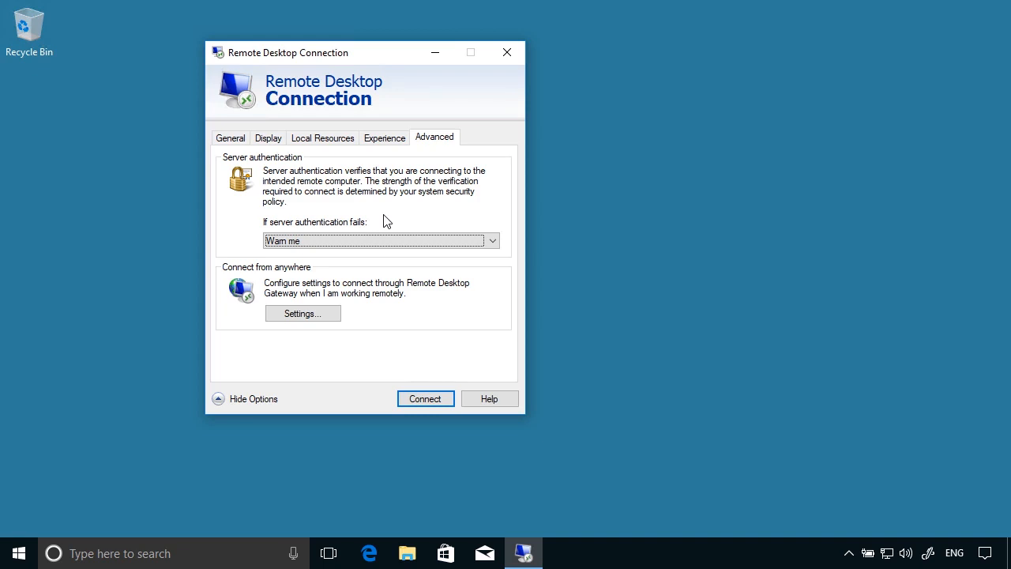
# - Start the connection to scribbler2 and submit the account password with the credentials remembered
pyautogui.click(236, 139)
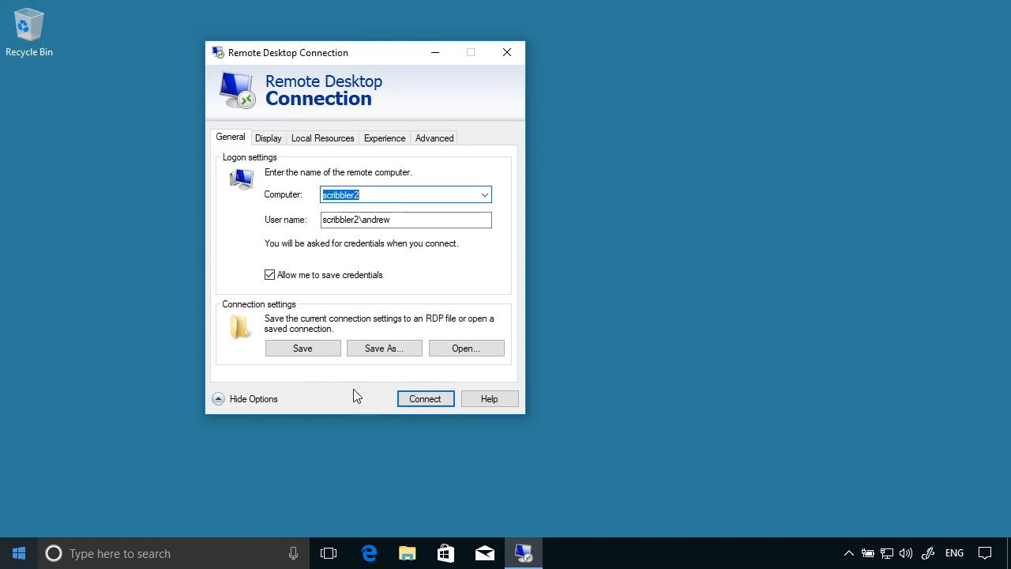
pyautogui.click(424, 401)
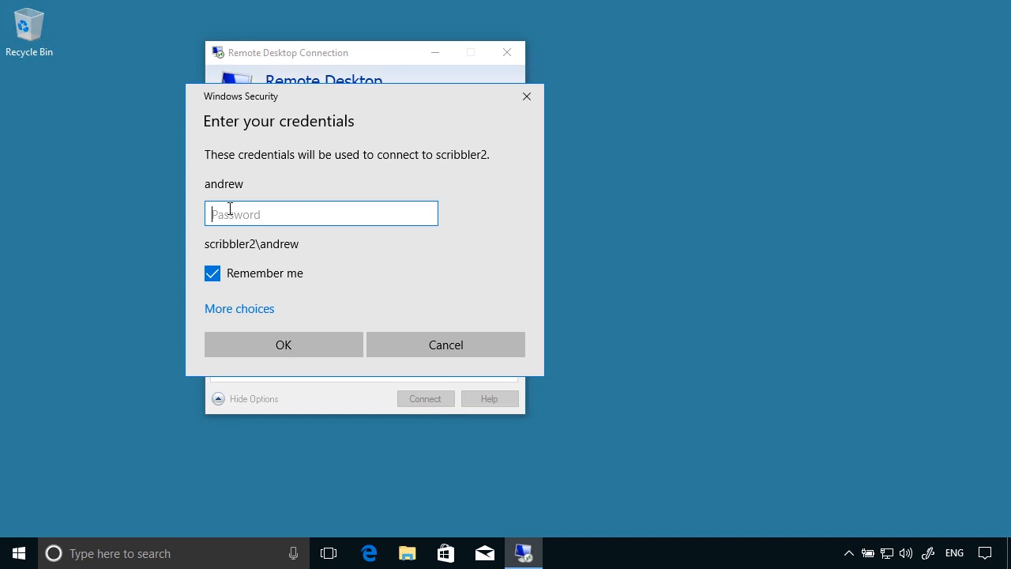
pyautogui.write('•••••••••')
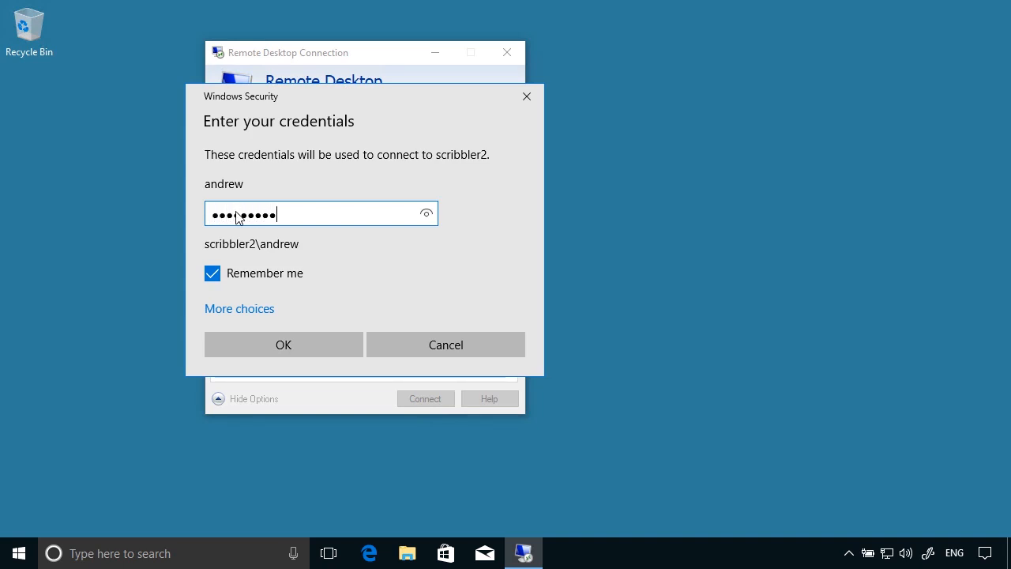
pyautogui.click(298, 346)
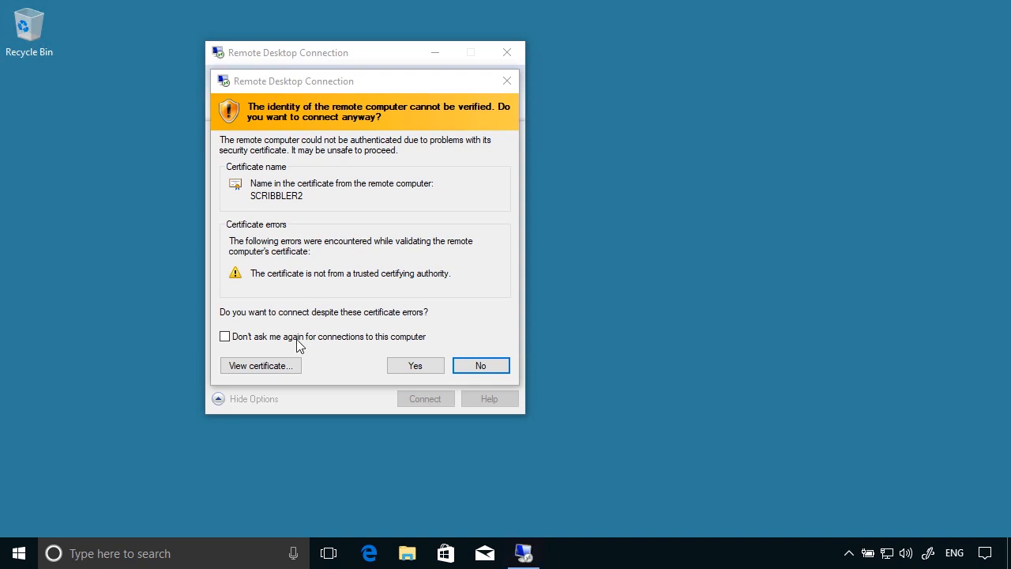
# - Inspect the remote computer's security certificate and connect to scribbler2 despite the certificate errors
pyautogui.click(279, 367)
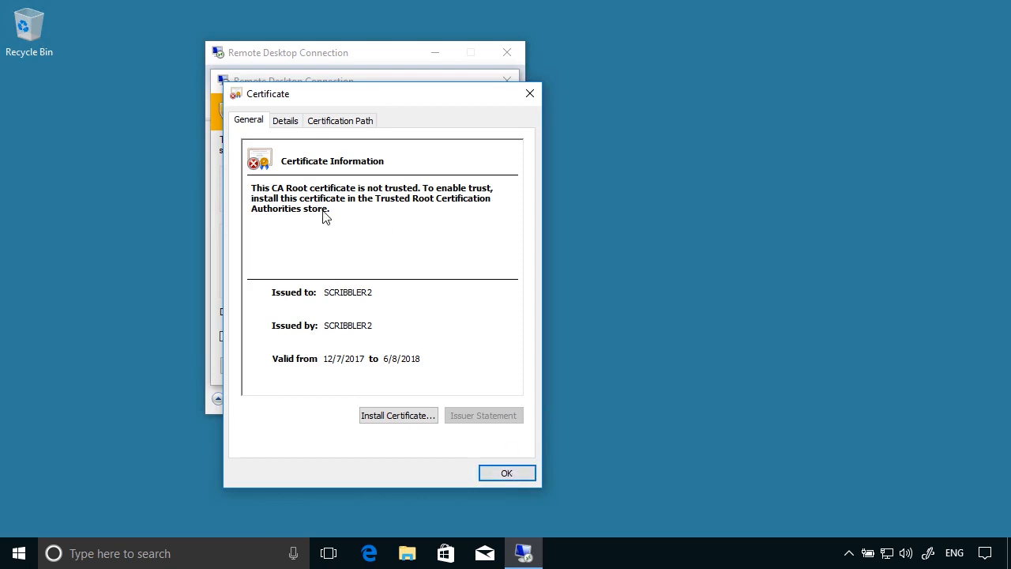
pyautogui.click(485, 473)
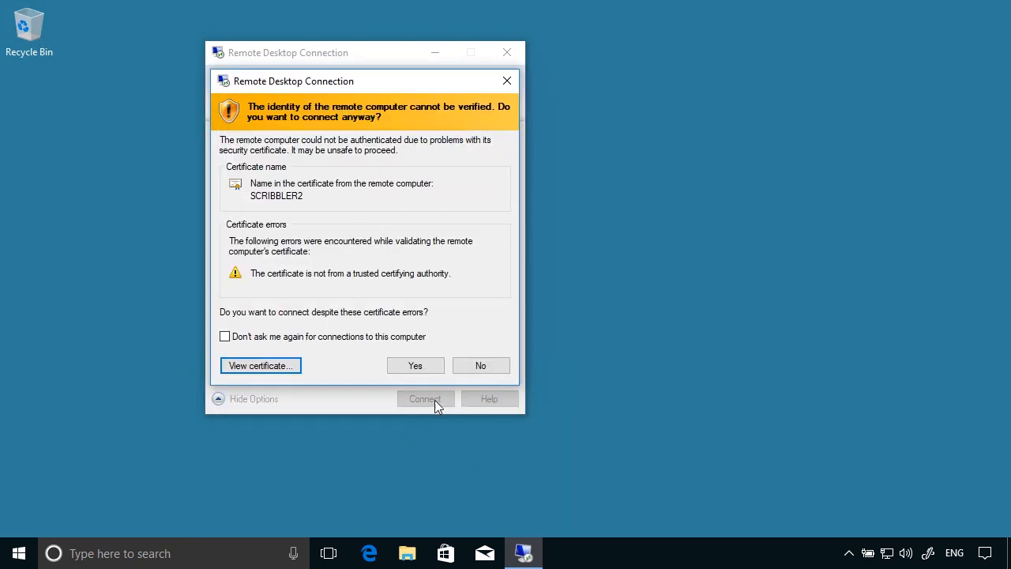
pyautogui.click(428, 369)
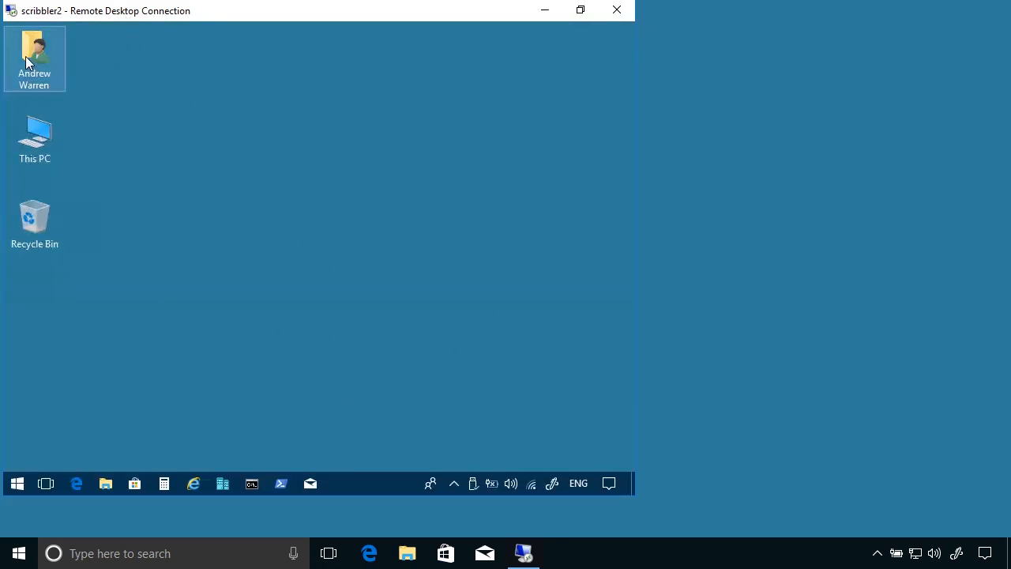
# - Look over the installed apps on the remote computer scribbler2 and disconnect the remote session
pyautogui.click(18, 483)
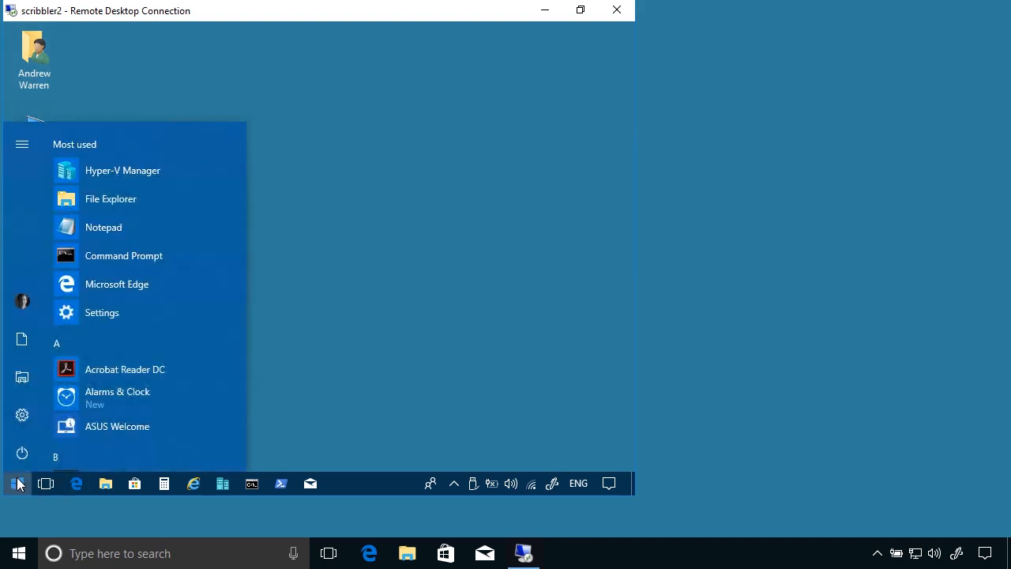
pyautogui.click(426, 293)
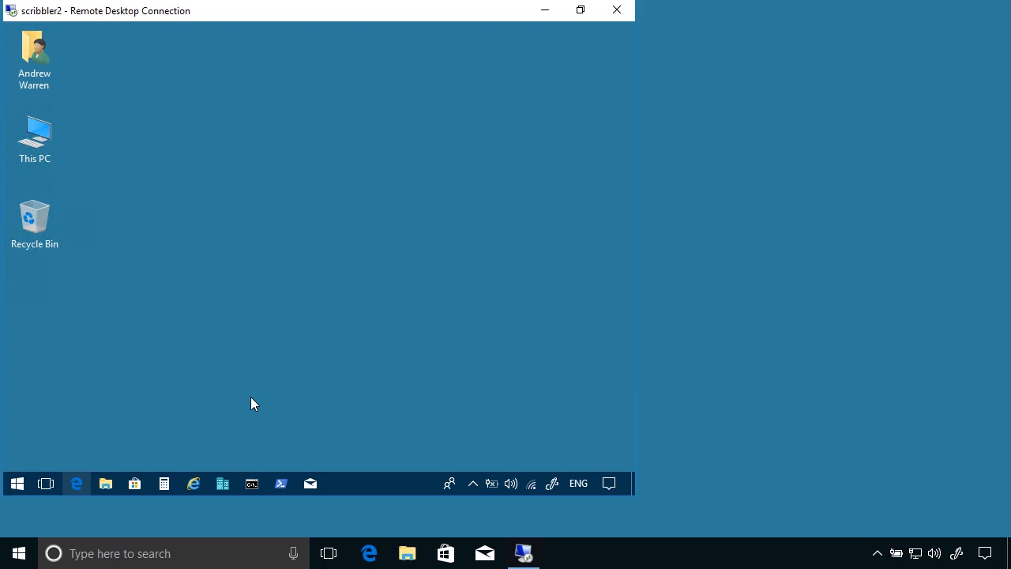
pyautogui.click(617, 11)
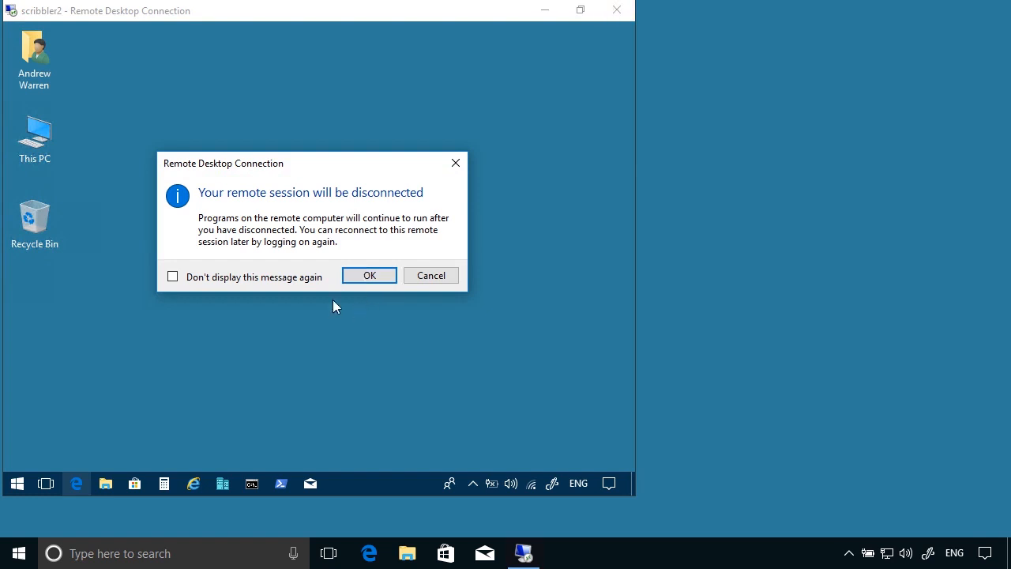
pyautogui.click(353, 276)
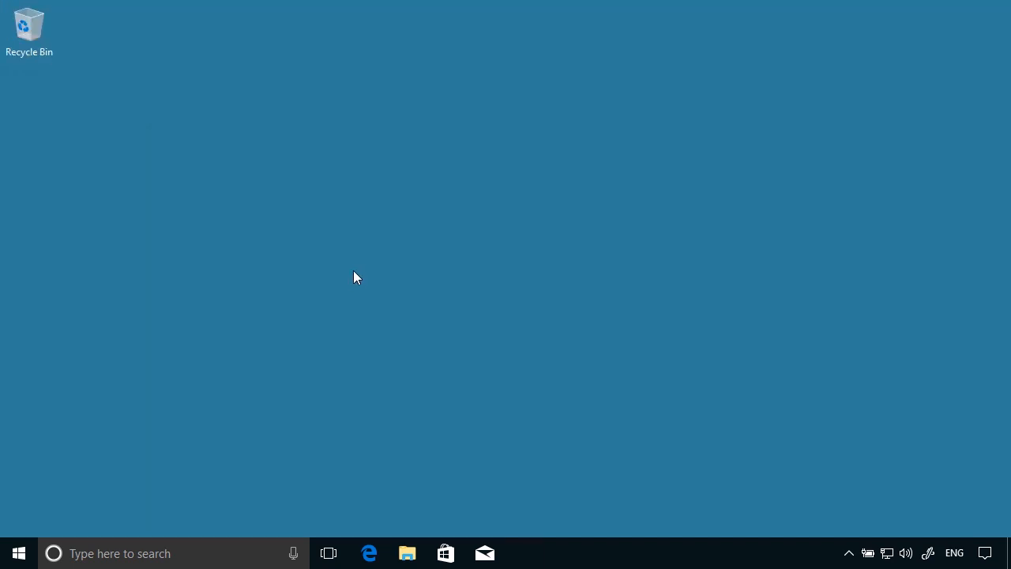
# - Find Remote Desktop Connection by searching for mstsc, reopen it, and show its full options for scribbler2
pyautogui.click(17, 555)
pyautogui.write('m')
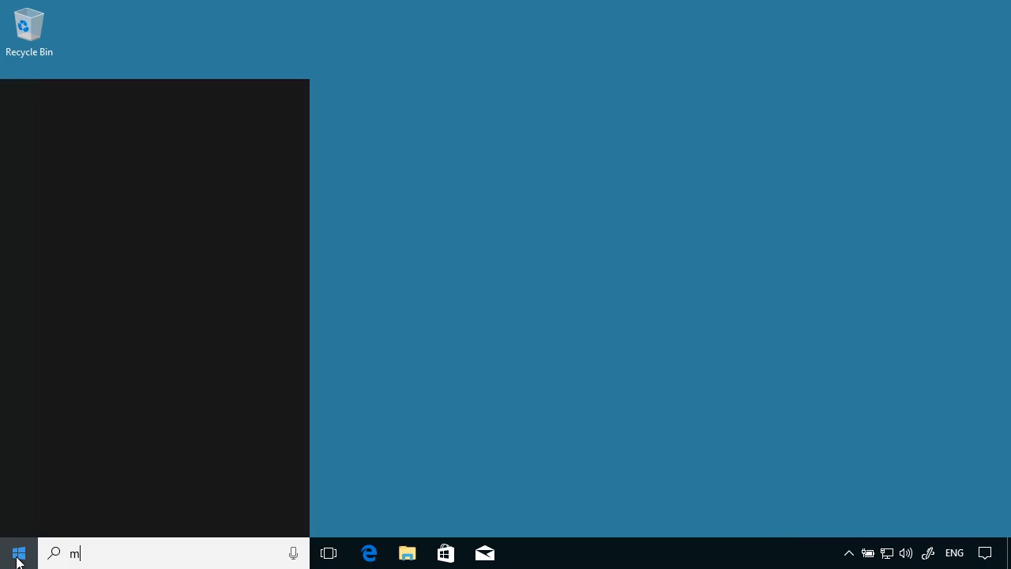
pyautogui.write('stsc')
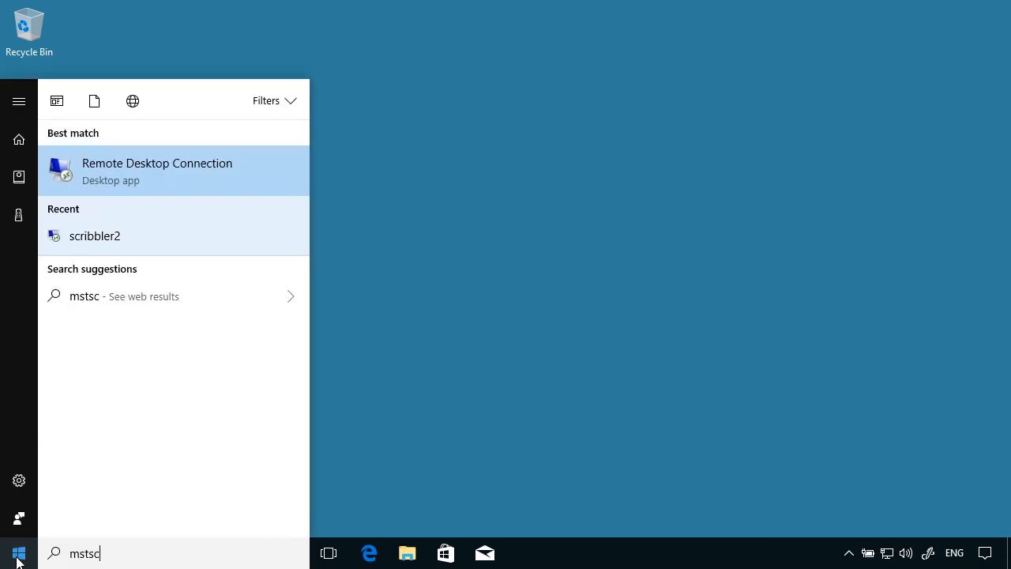
pyautogui.click(141, 175)
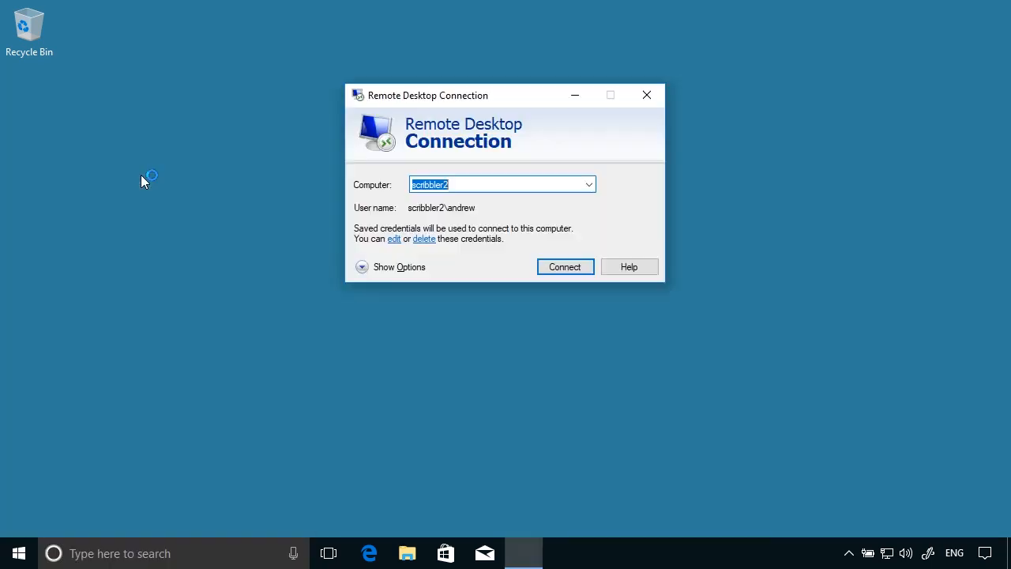
pyautogui.click(590, 185)
pyautogui.click(592, 184)
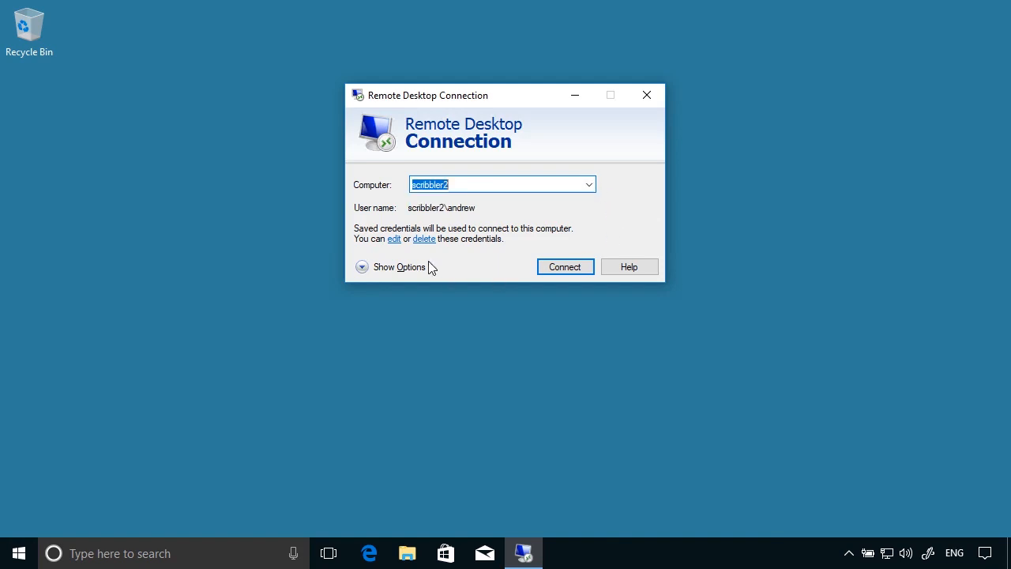
pyautogui.click(387, 271)
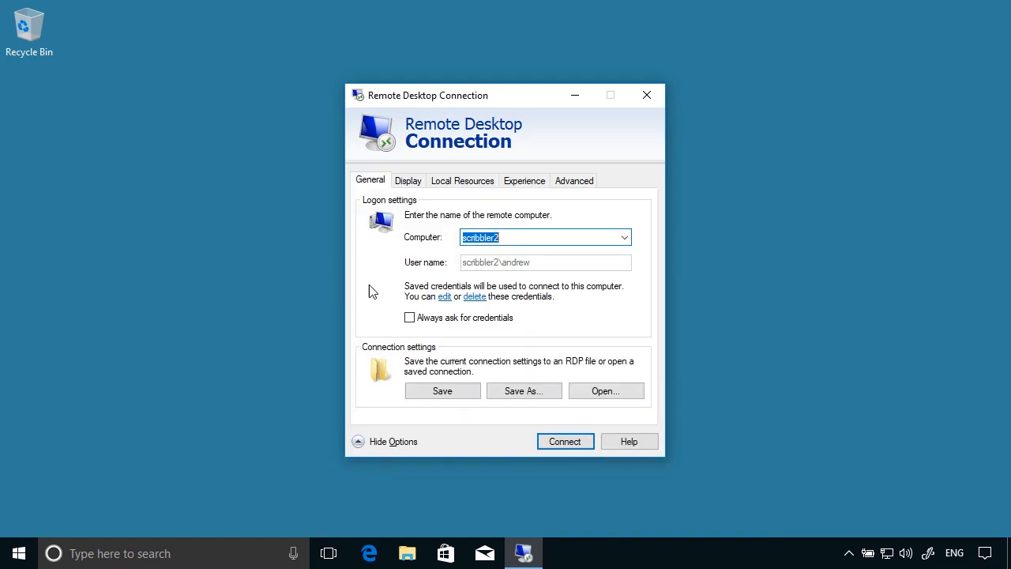
# - Save the current connection settings, also save them to the Desktop as an RDP file named Scribbler2, and close Remote Desktop Connection
pyautogui.click(437, 391)
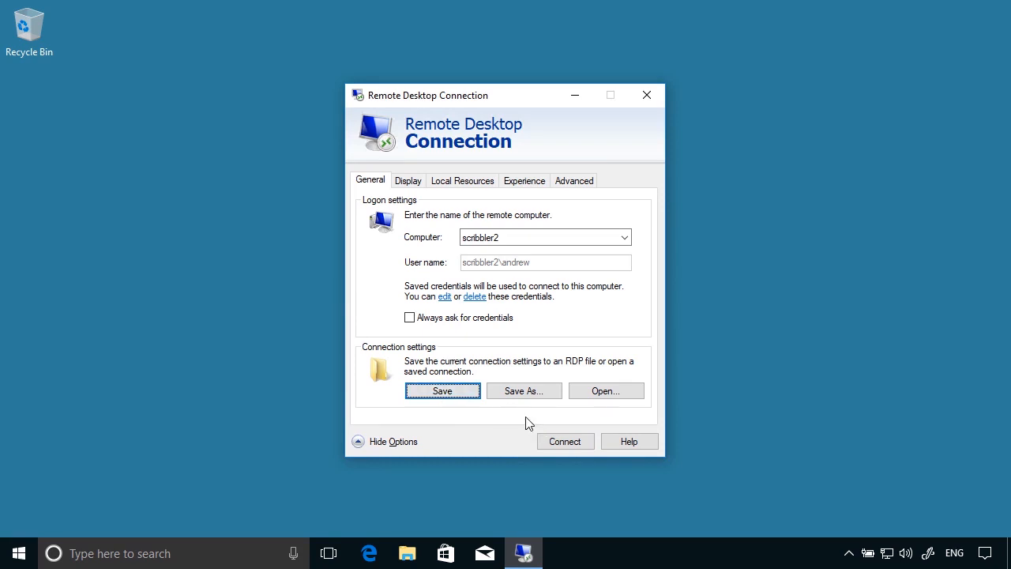
pyautogui.click(517, 395)
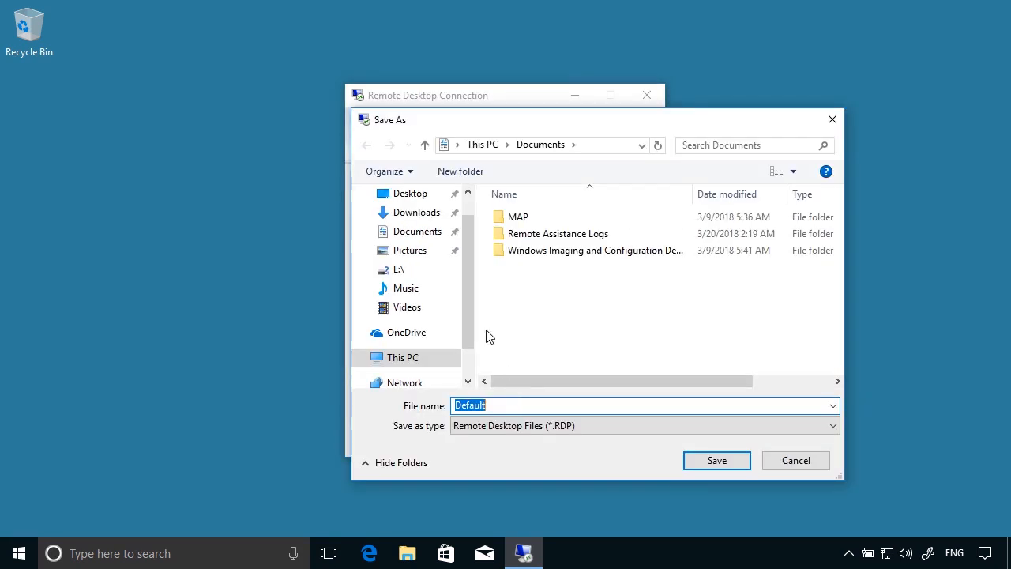
pyautogui.write('Scribbler2')
pyautogui.click(419, 199)
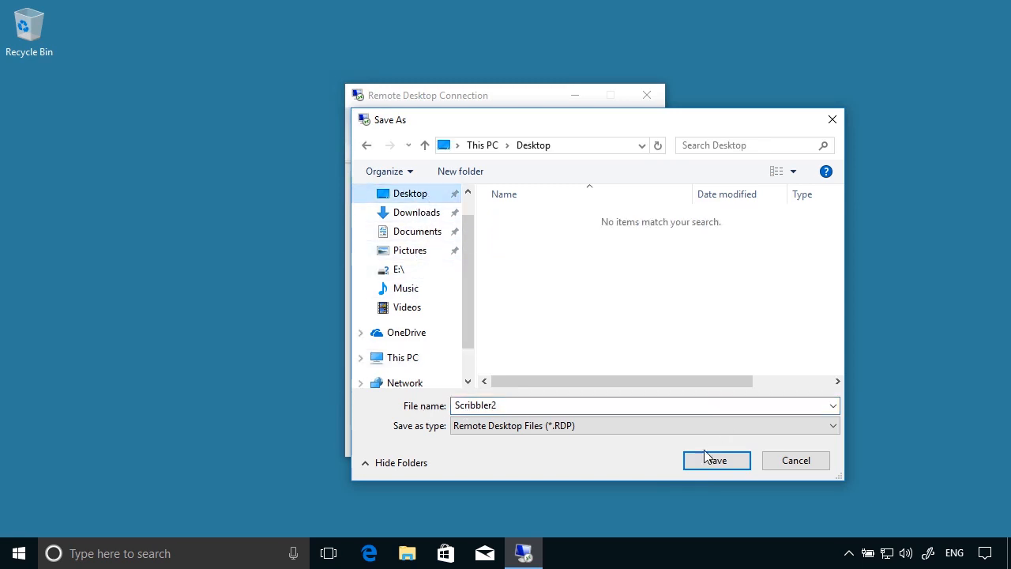
pyautogui.click(715, 460)
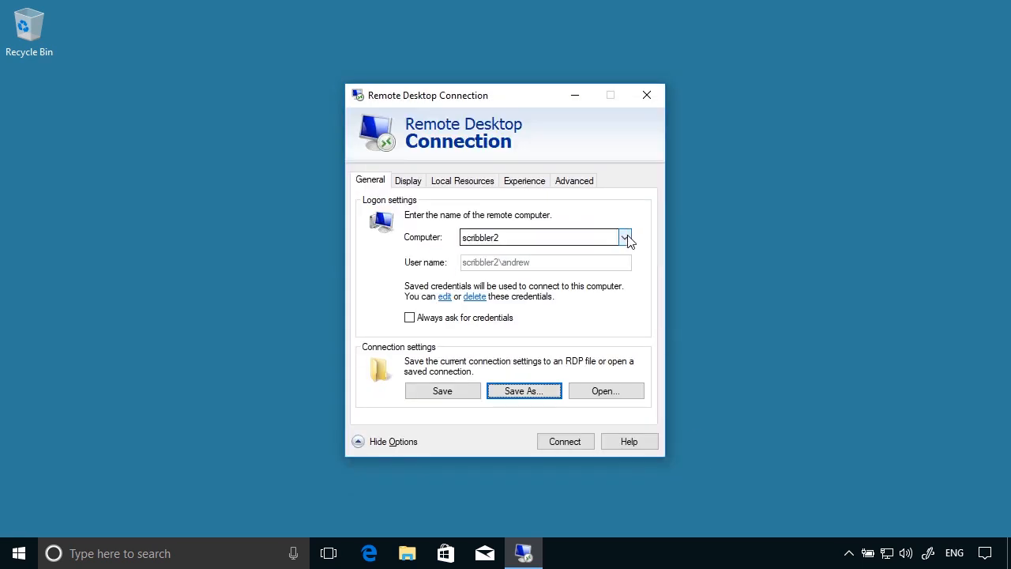
pyautogui.click(646, 94)
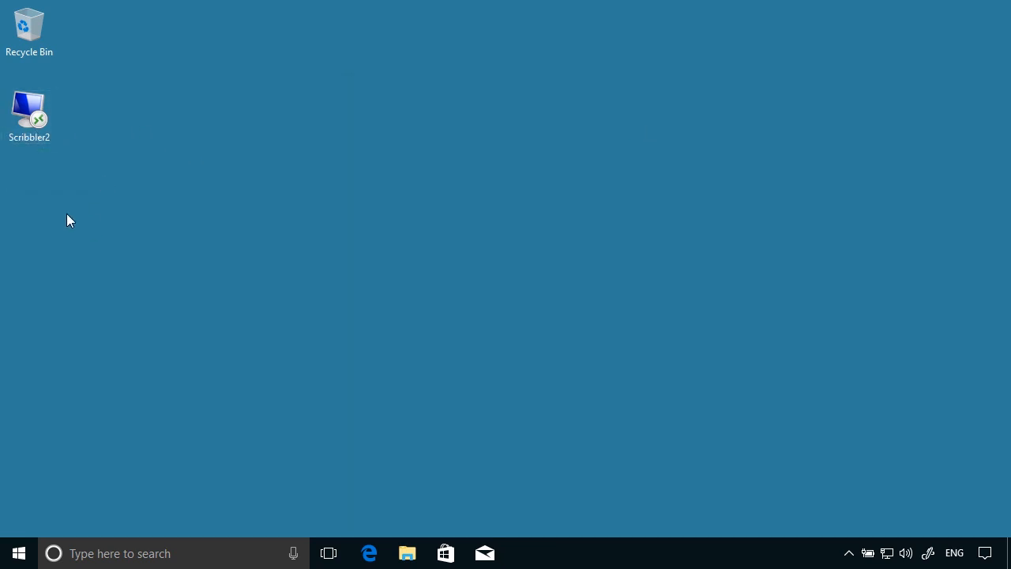